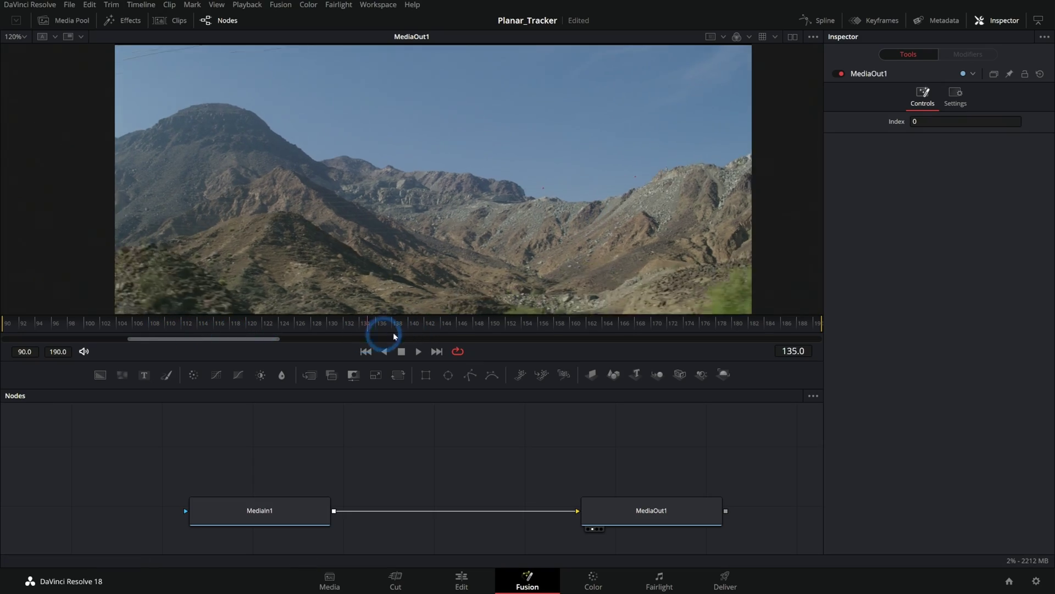
Place the tracker pattern on the small distant mountain peak, track it through the clip, and scrub the frames to check the track.
{"action": "scroll", "coordinate": [384, 177], "scroll_direction": "up", "scroll_amount": 5}
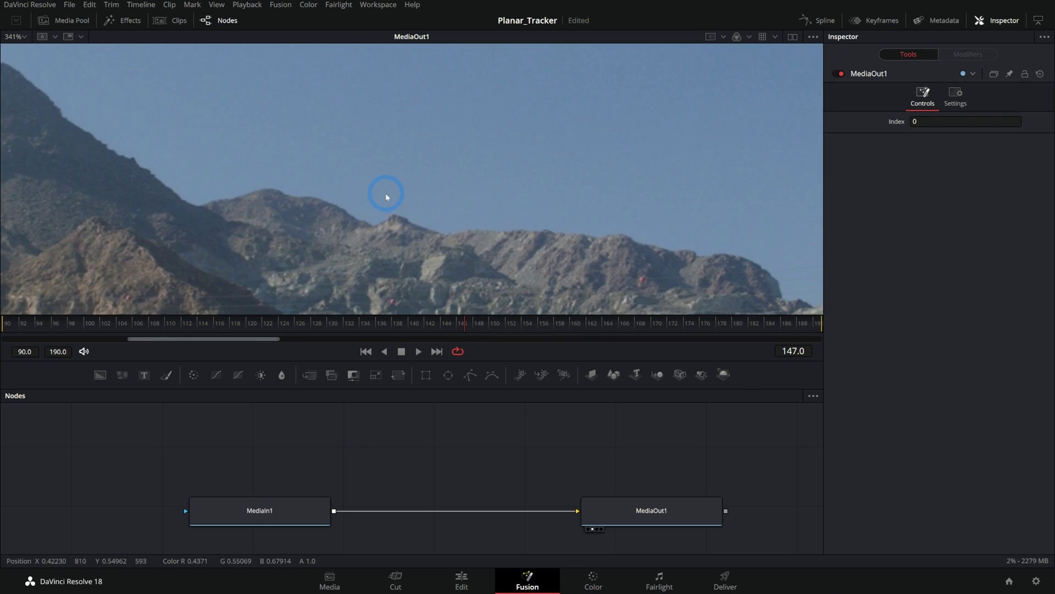
{"action": "scroll", "coordinate": [413, 222], "scroll_direction": "down", "scroll_amount": 3}
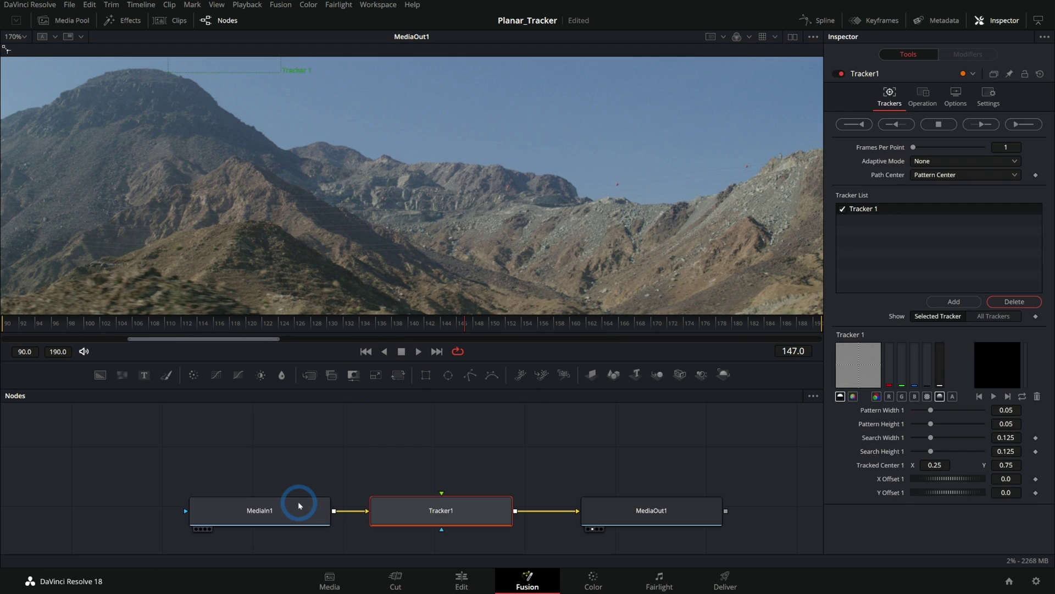
{"action": "left_click_drag", "start_coordinate": [362, 244], "coordinate": [386, 251]}
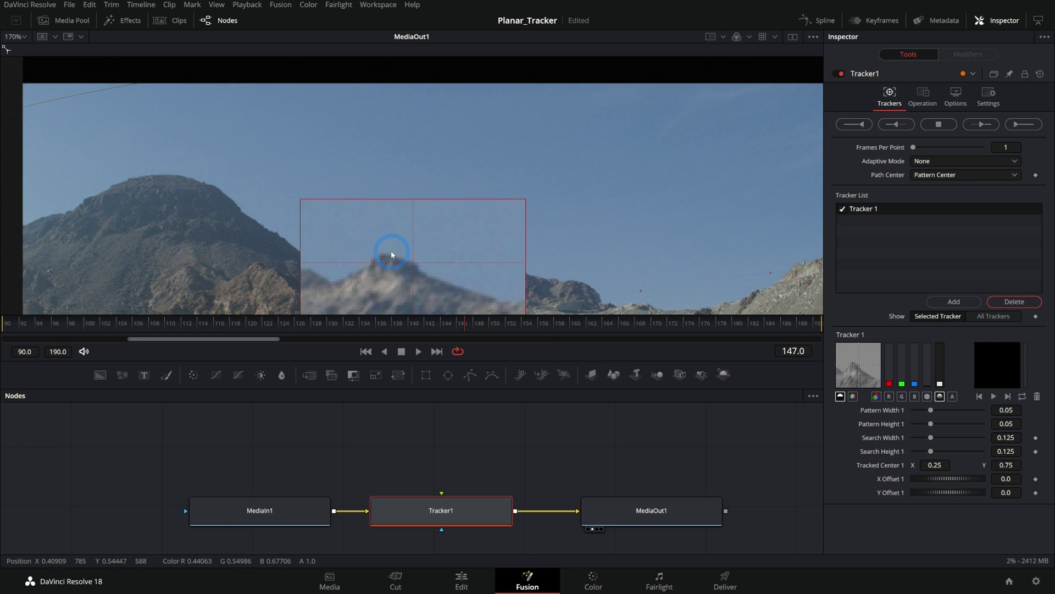
{"action": "left_click", "coordinate": [981, 125]}
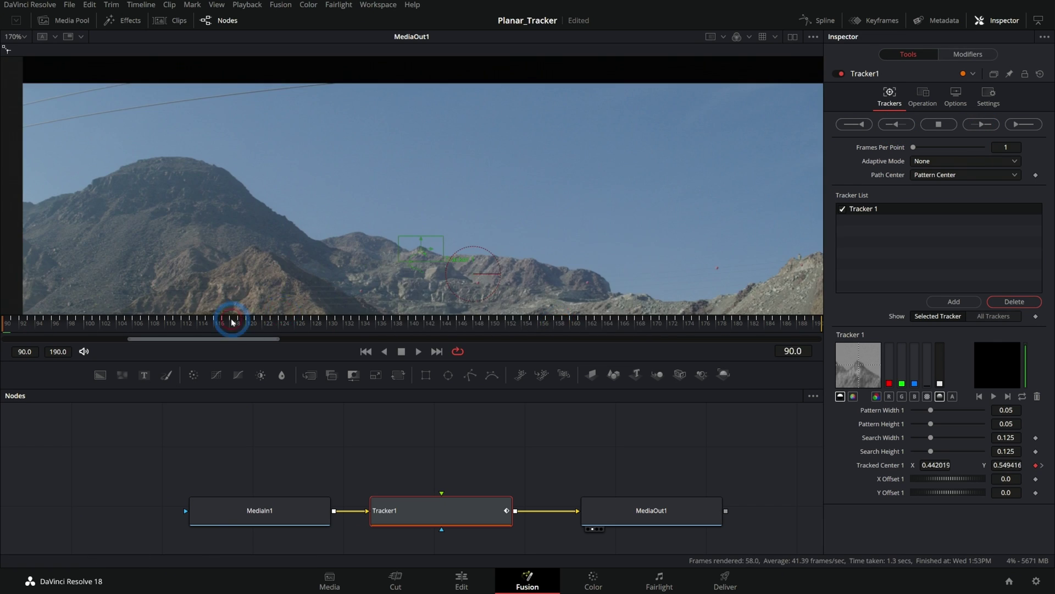
{"action": "left_click_drag", "start_coordinate": [231, 322], "coordinate": [608, 318]}
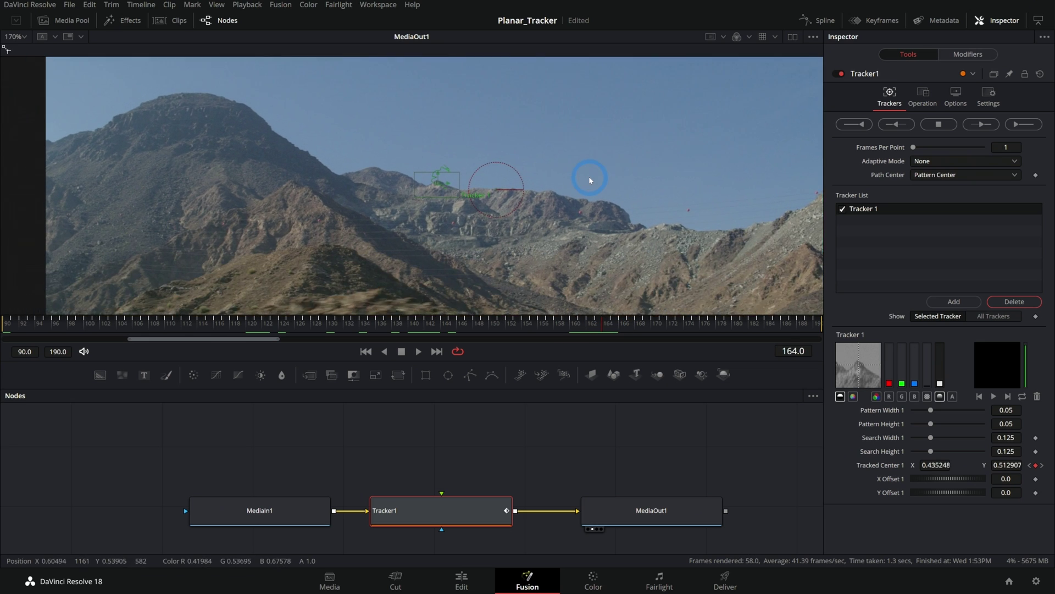
Enlarge the node area, space out the nodes, and add a Text node above Tracker1 reading "SOME TEXT".
{"action": "left_click_drag", "start_coordinate": [521, 343], "coordinate": [522, 295]}
{"action": "left_click_drag", "start_coordinate": [534, 439], "coordinate": [572, 477]}
{"action": "left_click", "coordinate": [520, 438]}
{"action": "left_click_drag", "start_coordinate": [144, 327], "coordinate": [384, 402]}
{"action": "left_click", "coordinate": [914, 227]}
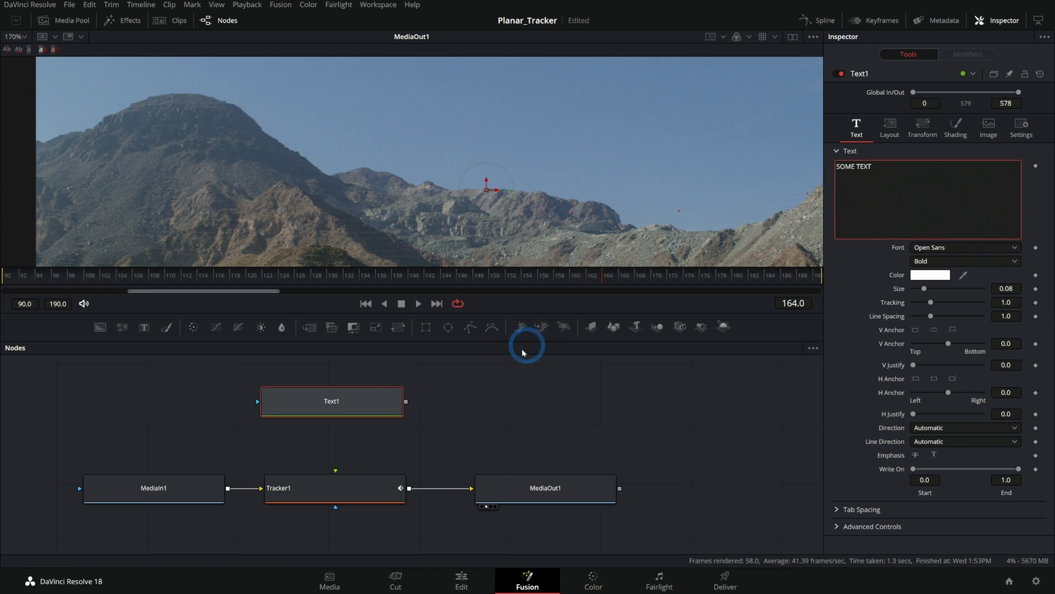
Connect Text1 to Tracker1's foreground input and set the tracker's operation to Match Move.
{"action": "left_click_drag", "start_coordinate": [405, 402], "coordinate": [349, 497]}
{"action": "left_click", "coordinate": [348, 495]}
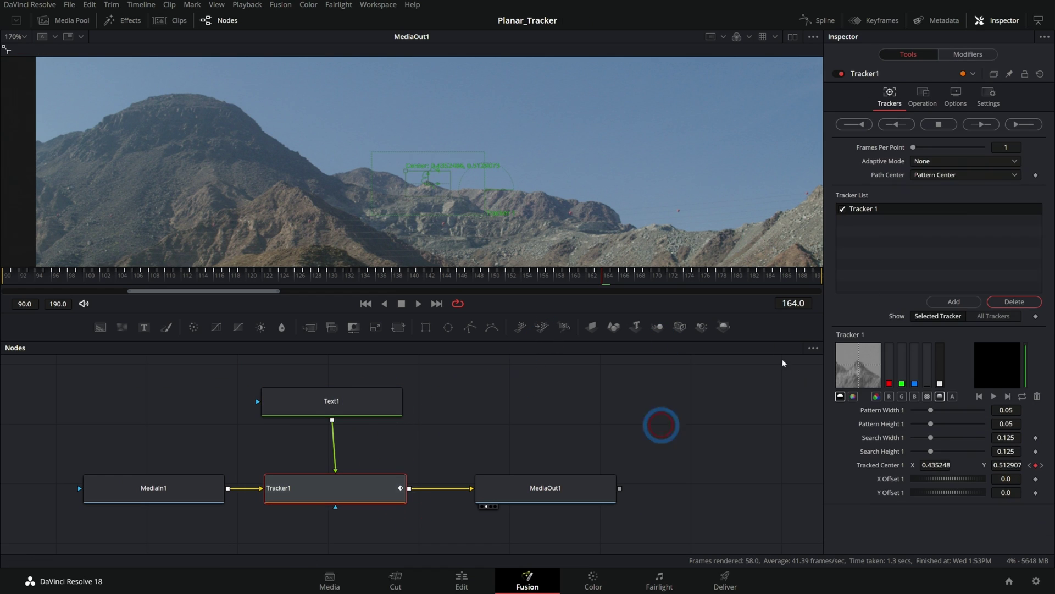
{"action": "left_click", "coordinate": [937, 237]}
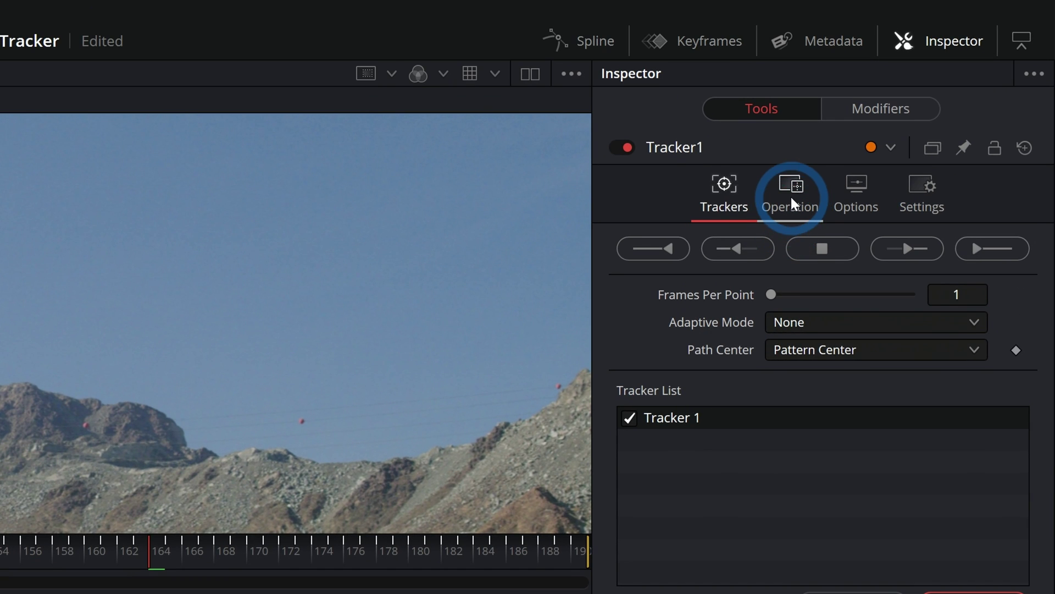
{"action": "left_click", "coordinate": [791, 197]}
{"action": "left_click", "coordinate": [845, 242]}
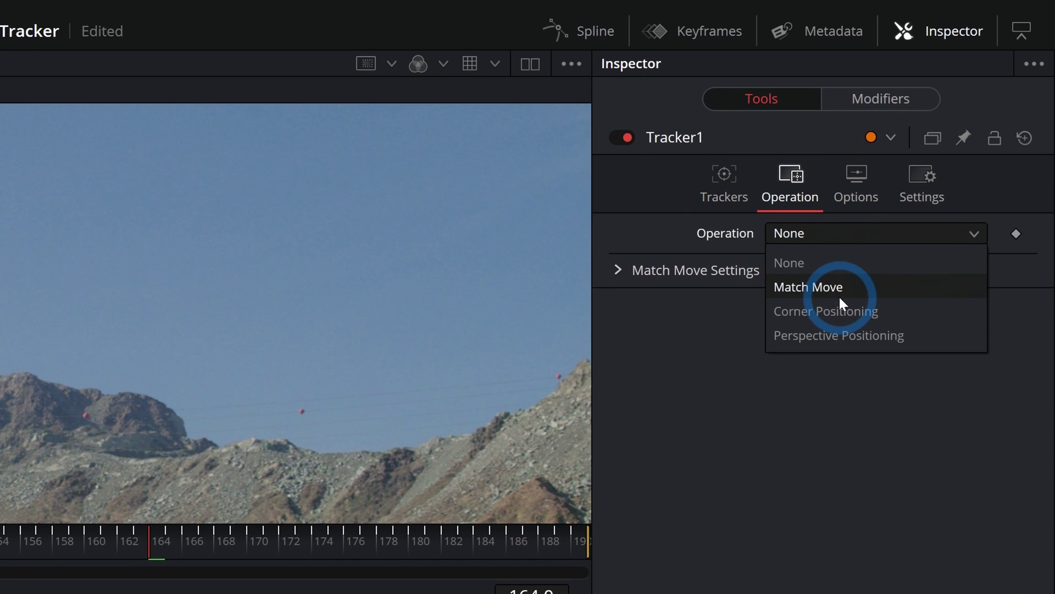
{"action": "left_click", "coordinate": [839, 295]}
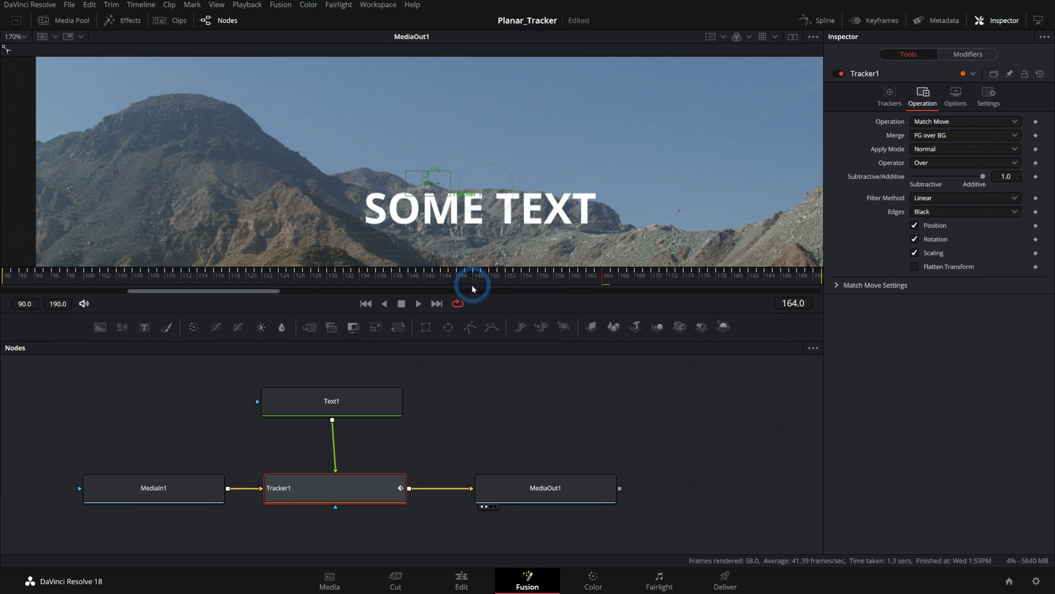
Play back the composite to check how the text follows the tracked peak, and review Tracker1's operation and options settings.
{"action": "left_click", "coordinate": [416, 306]}
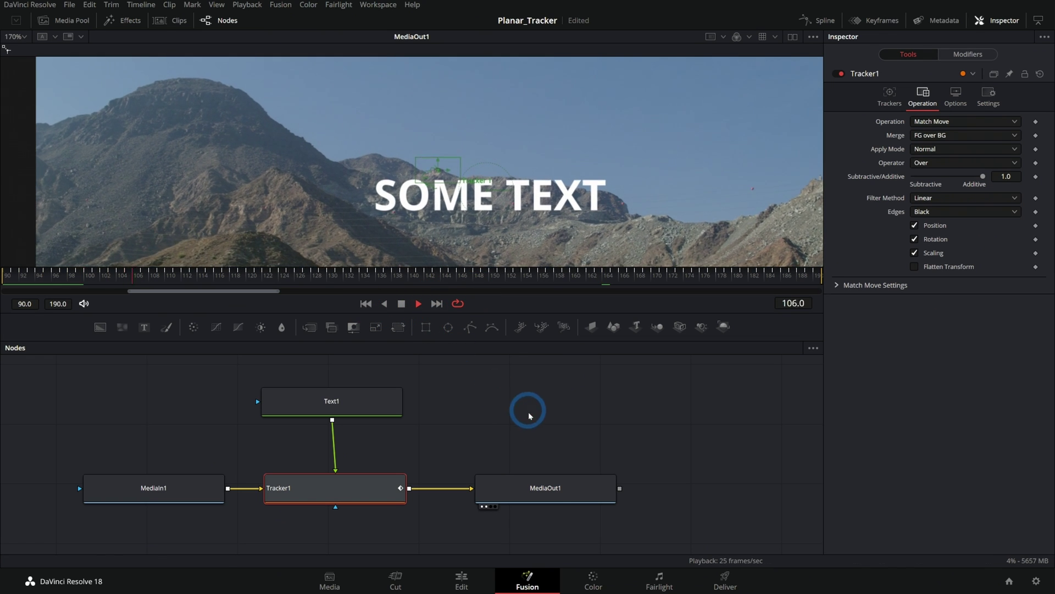
{"action": "left_click", "coordinate": [532, 487]}
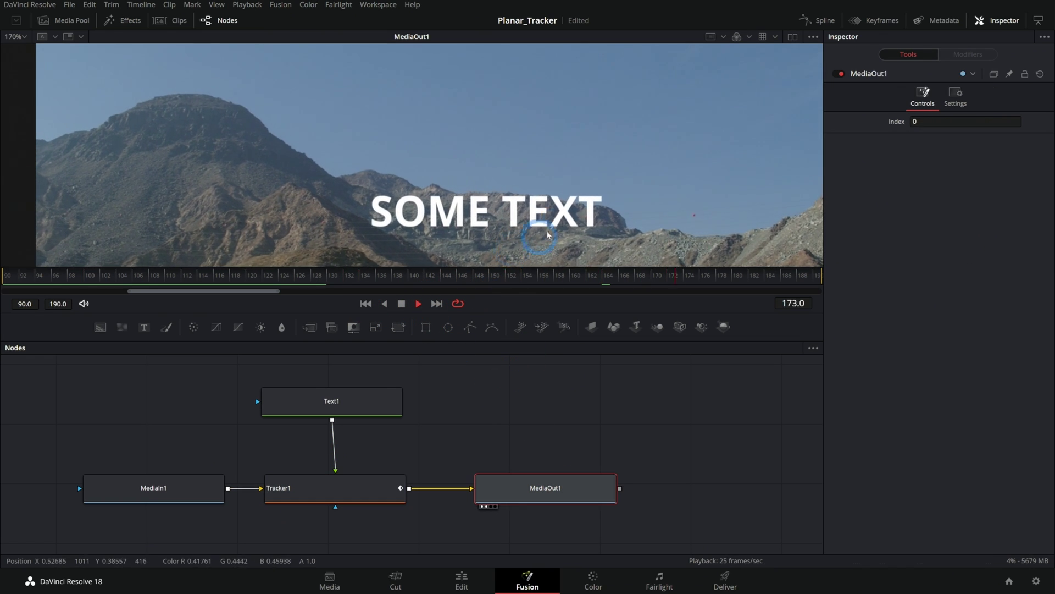
{"action": "left_click", "coordinate": [401, 303]}
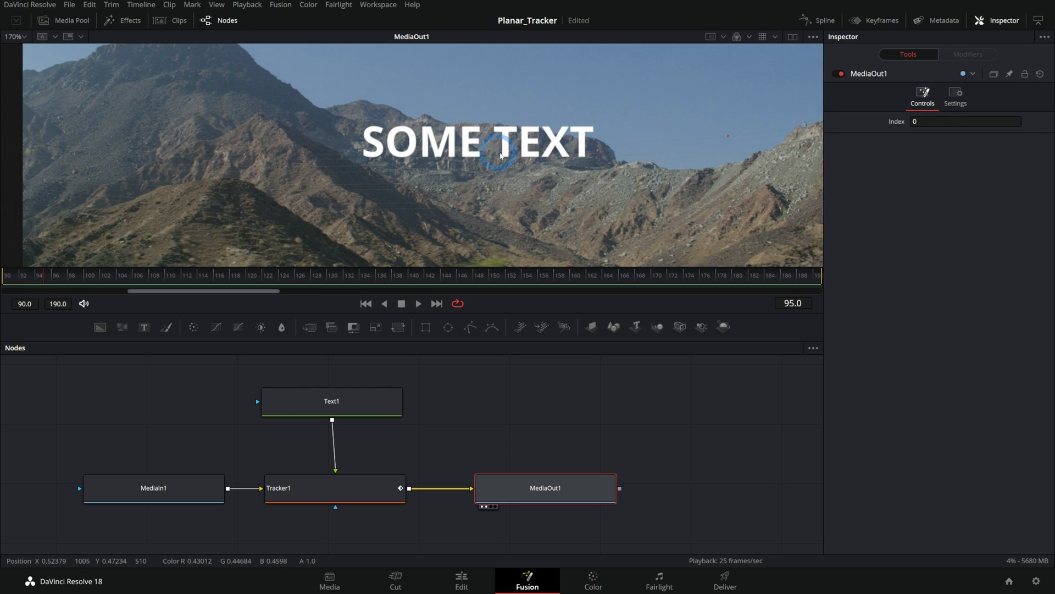
{"action": "left_click_drag", "start_coordinate": [500, 155], "coordinate": [488, 163]}
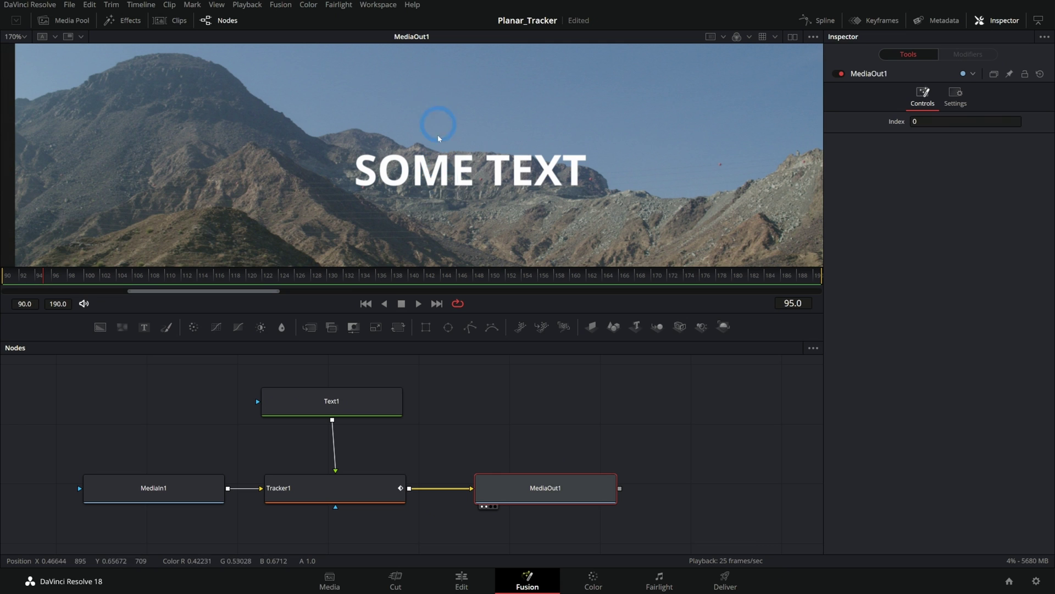
{"action": "left_click", "coordinate": [926, 241]}
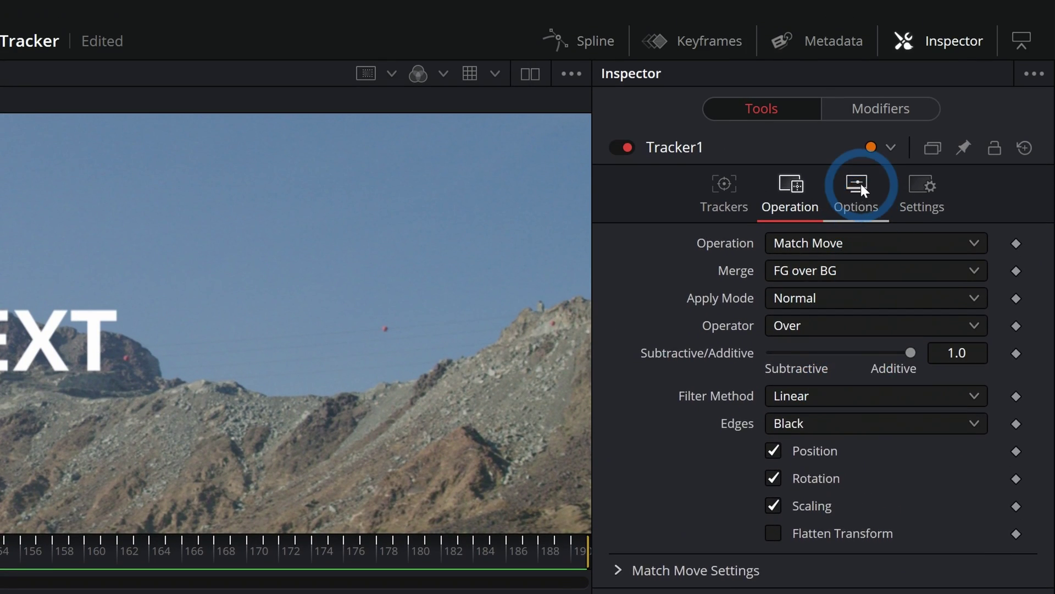
{"action": "left_click", "coordinate": [861, 184]}
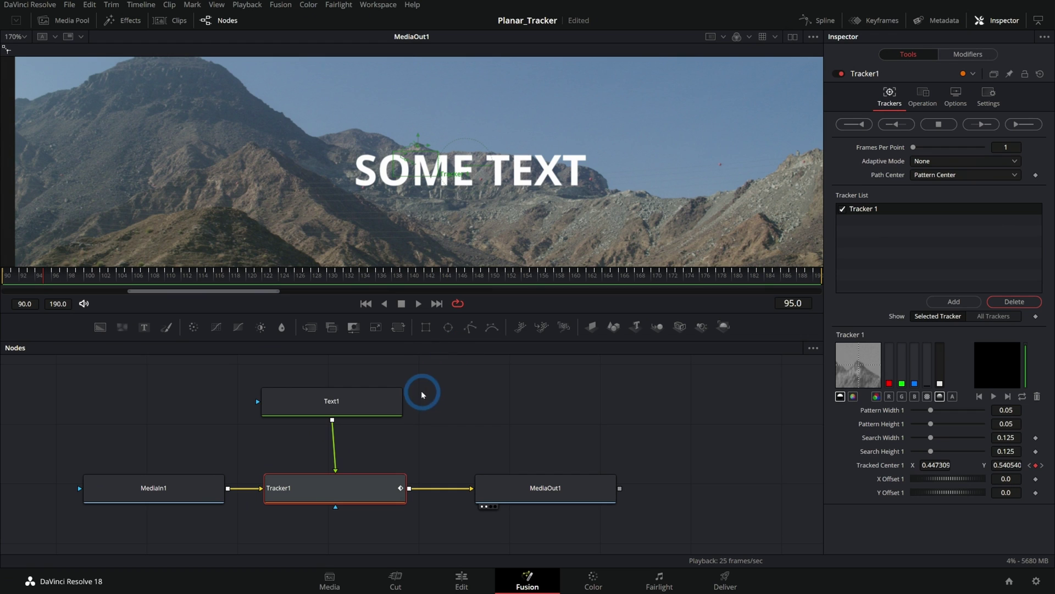
Rebuild the node flow so Text1 is merged over MediaIn1 with a Merge node, with Tracker1 on its own branch from MediaIn1.
{"action": "left_click_drag", "start_coordinate": [521, 471], "coordinate": [686, 490]}
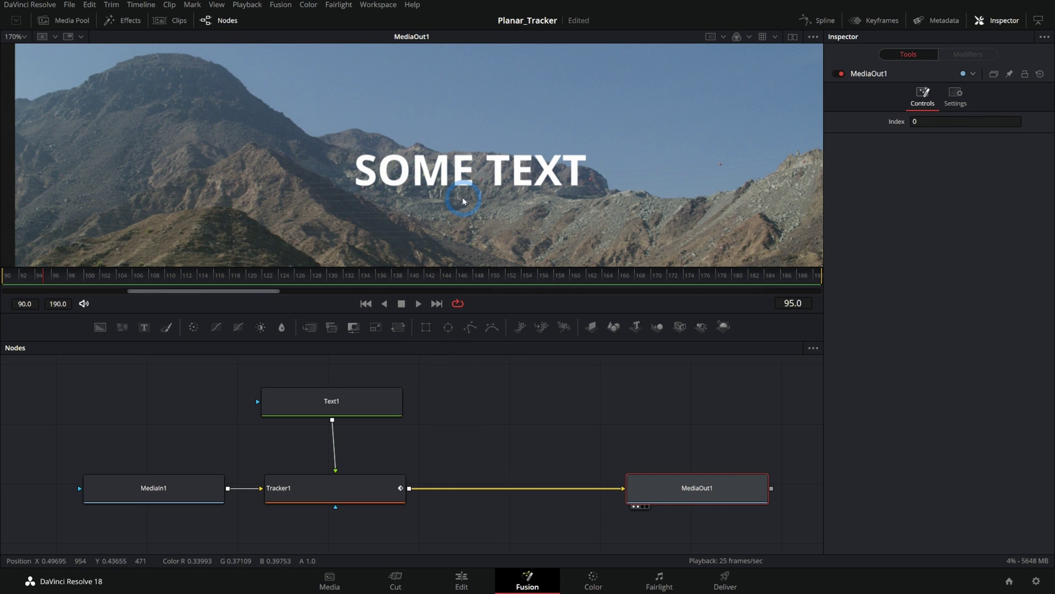
{"action": "left_click_drag", "start_coordinate": [577, 397], "coordinate": [353, 405]}
{"action": "left_click_drag", "start_coordinate": [229, 488], "coordinate": [302, 404]}
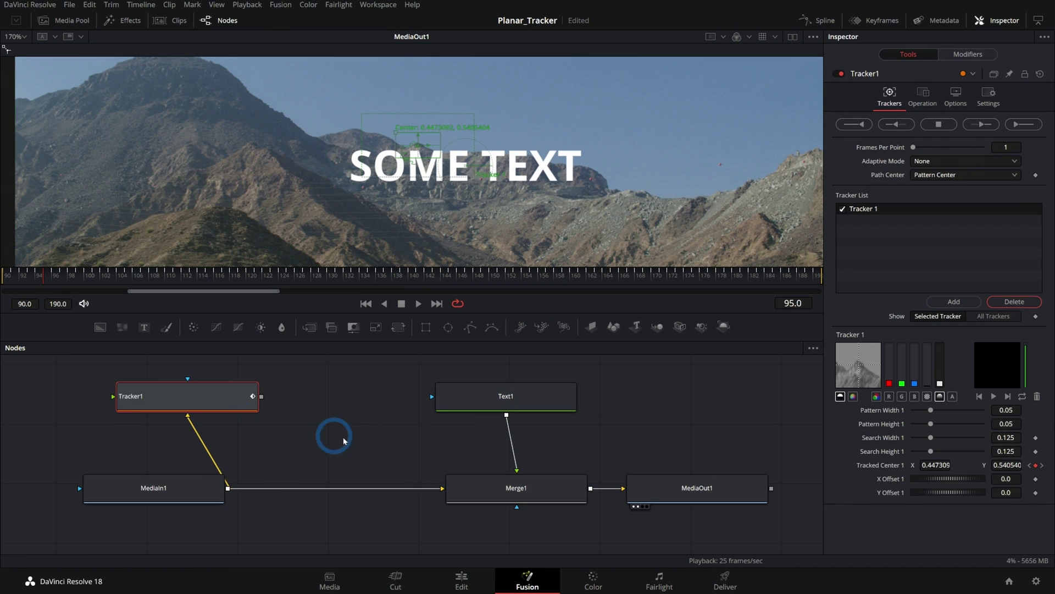
{"action": "left_click", "coordinate": [344, 441]}
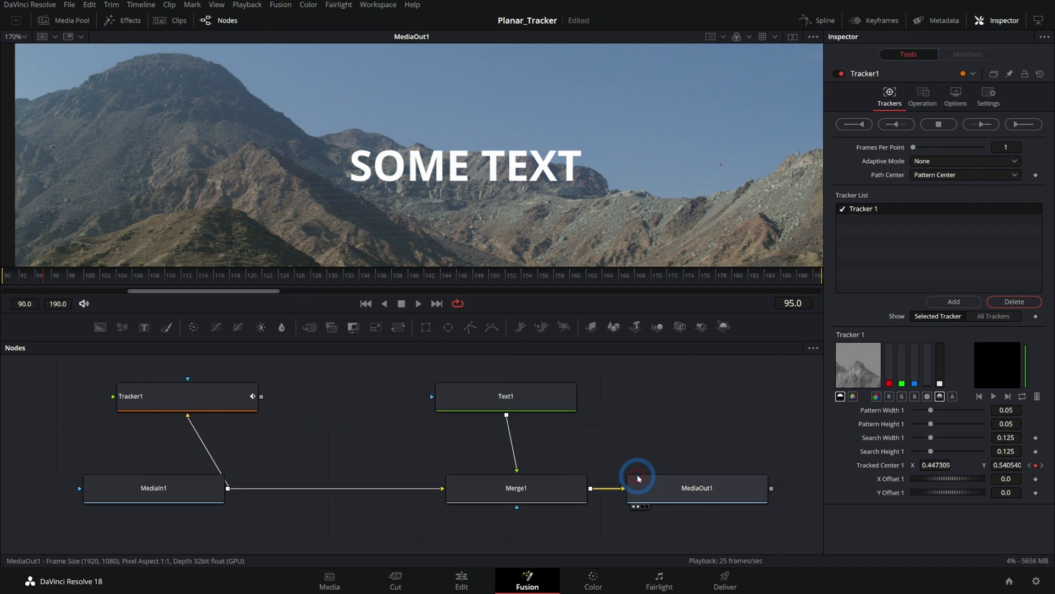
{"action": "left_click", "coordinate": [709, 494]}
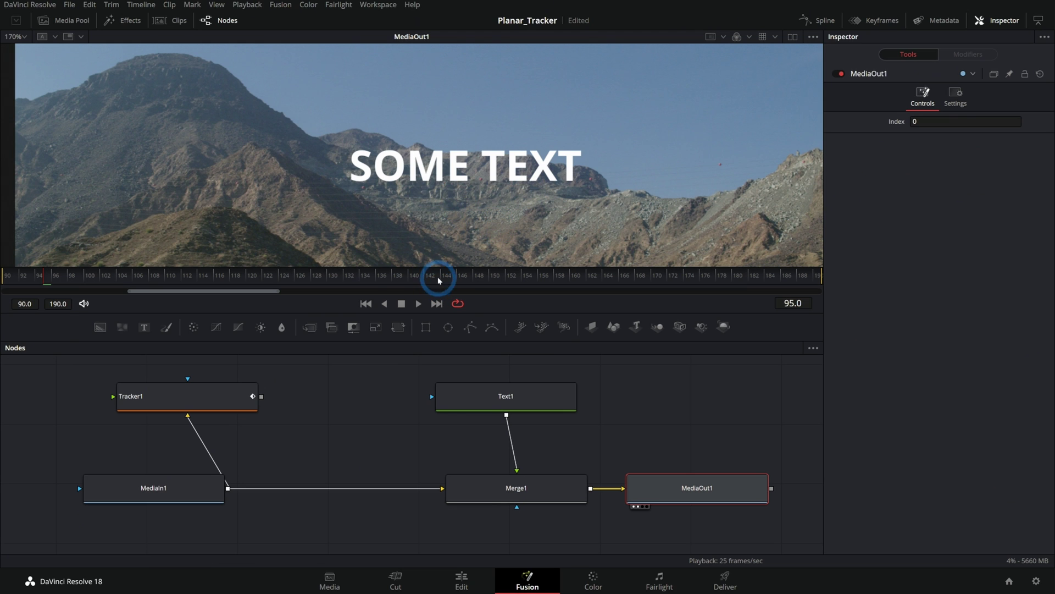
{"action": "left_click_drag", "start_coordinate": [323, 282], "coordinate": [441, 276]}
Insert a Transform node between Text1 and Merge1 and space the nodes apart vertically.
{"action": "left_click", "coordinate": [547, 404]}
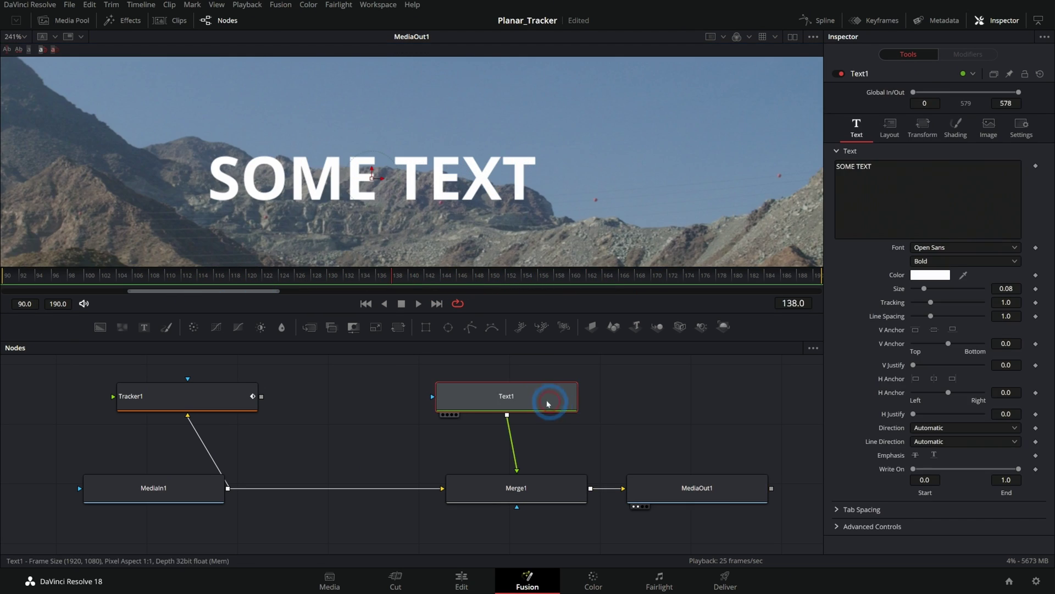
{"action": "key", "text": "shift+space"}
{"action": "type", "text": "track"}
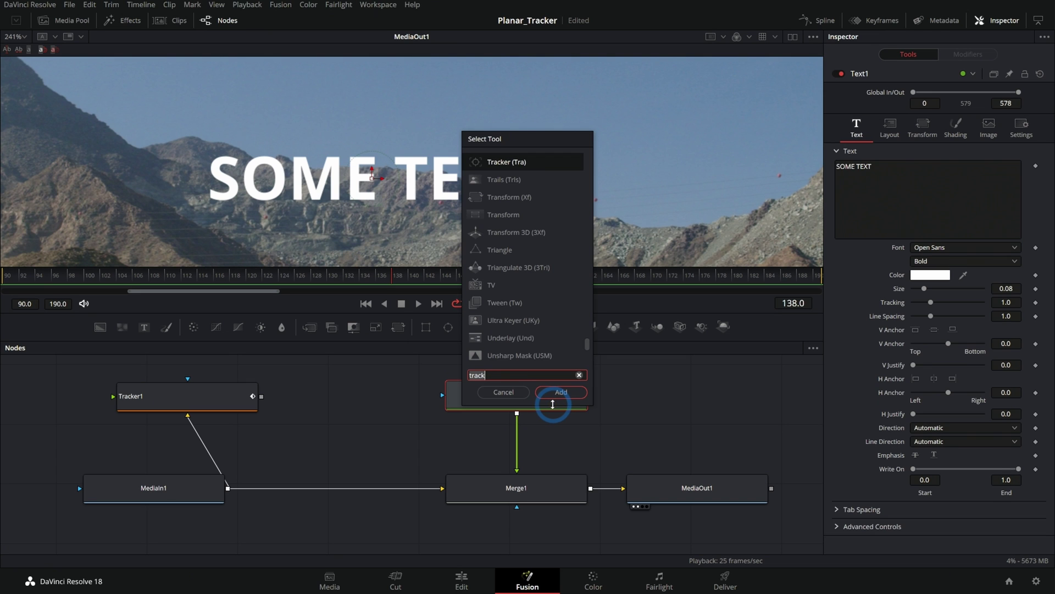
{"action": "type", "text": "xf"}
{"action": "key", "text": "Return"}
{"action": "left_click_drag", "start_coordinate": [543, 400], "coordinate": [542, 378]}
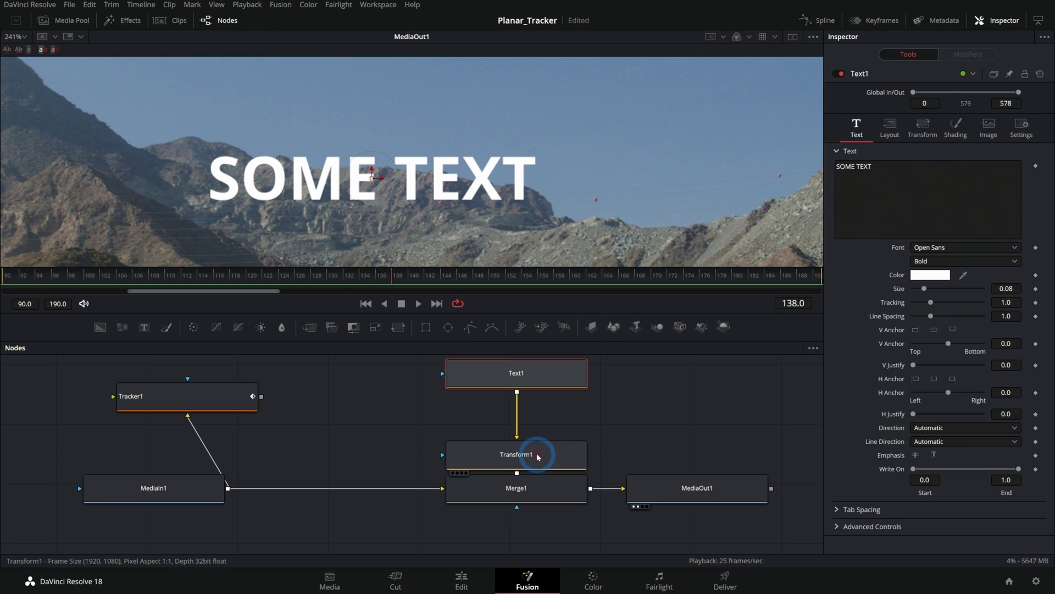
{"action": "left_click_drag", "start_coordinate": [538, 456], "coordinate": [539, 429]}
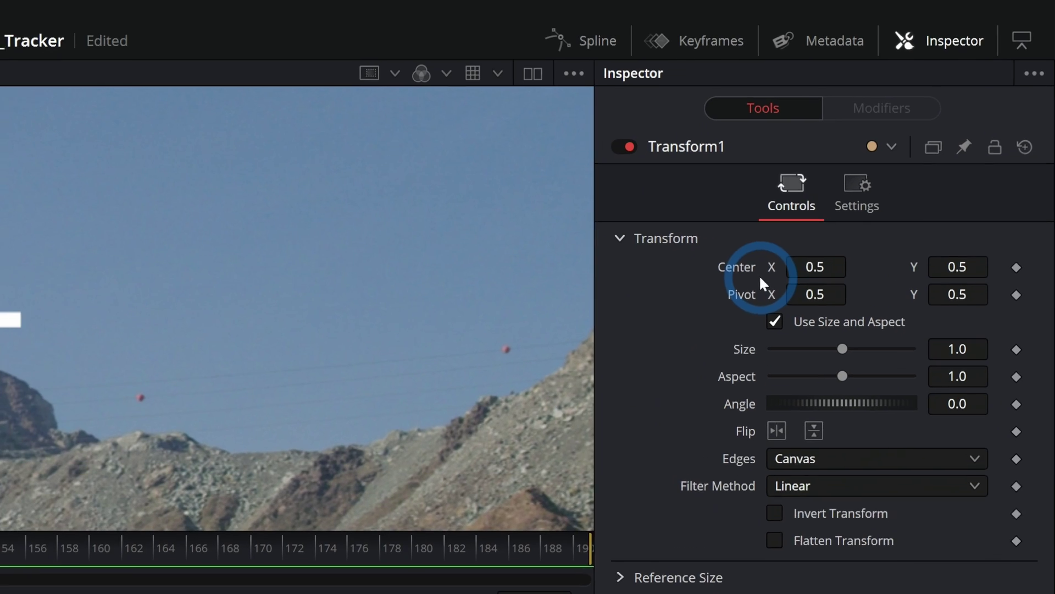
Add an expression to Transform1's Center and set it to Point(0.5, 1).
{"action": "right_click", "coordinate": [734, 266]}
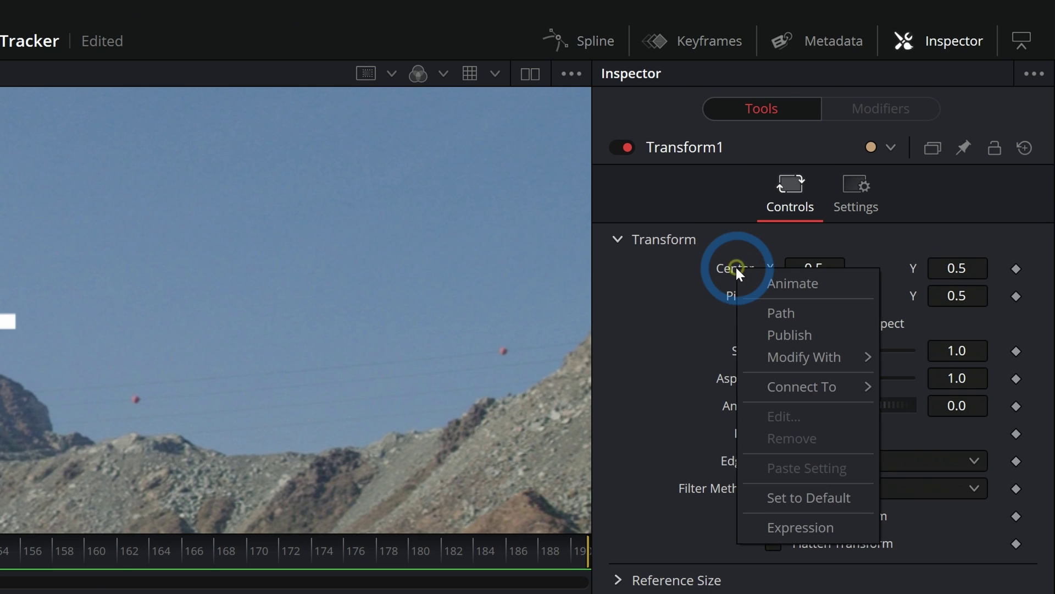
{"action": "left_click", "coordinate": [809, 299]}
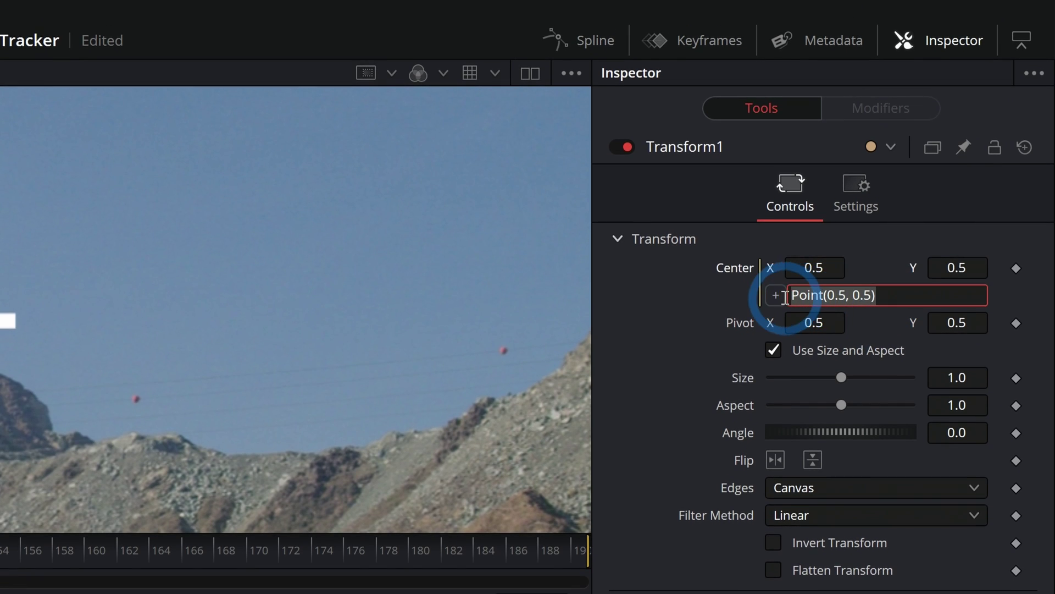
{"action": "left_click", "coordinate": [833, 297]}
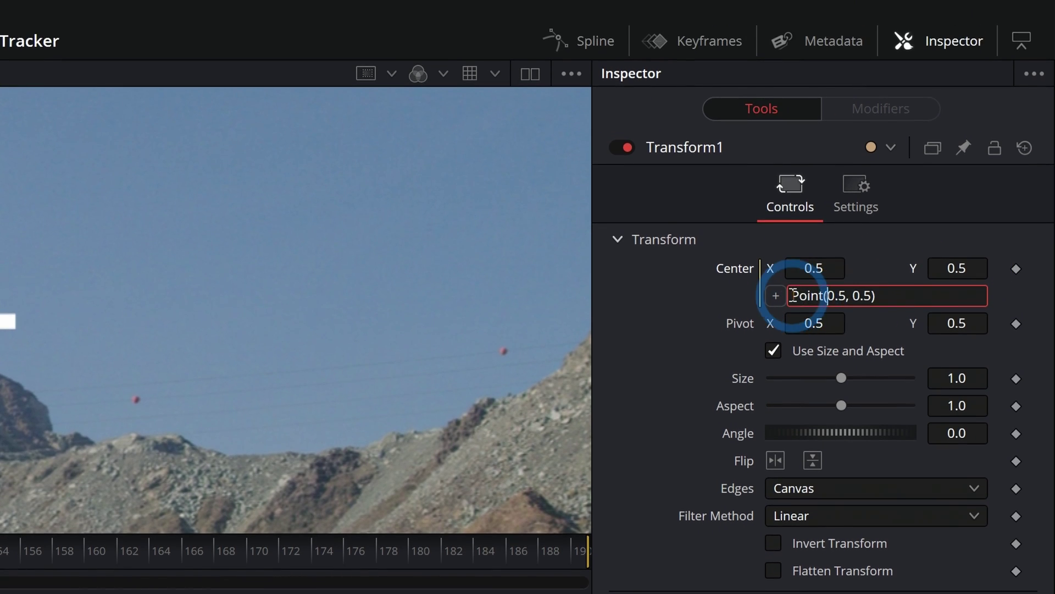
{"action": "left_click_drag", "start_coordinate": [792, 296], "coordinate": [886, 296]}
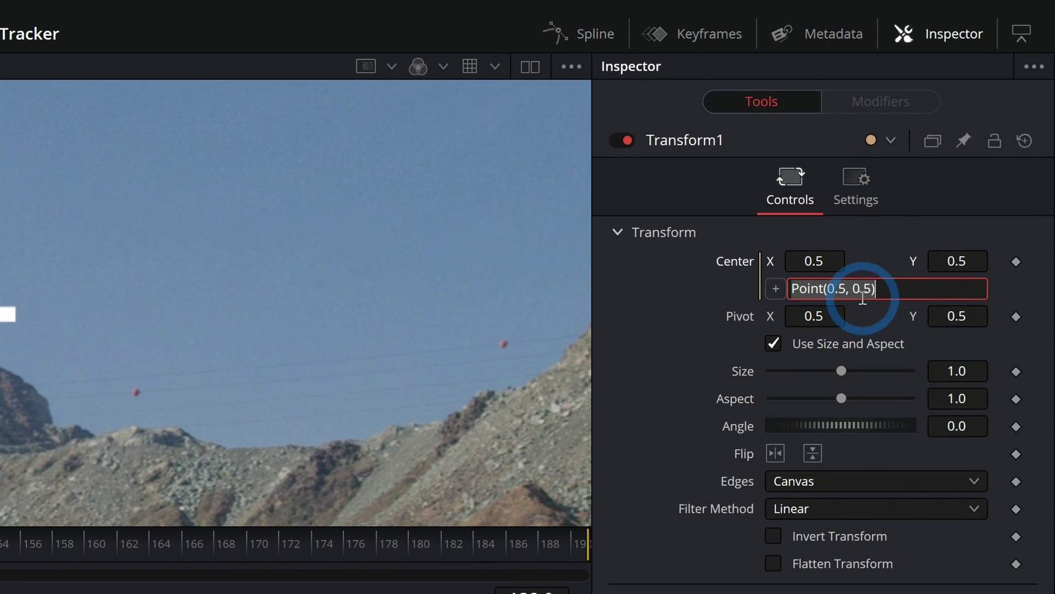
{"action": "left_click_drag", "start_coordinate": [873, 290], "coordinate": [854, 297]}
{"action": "type", "text": "1"}
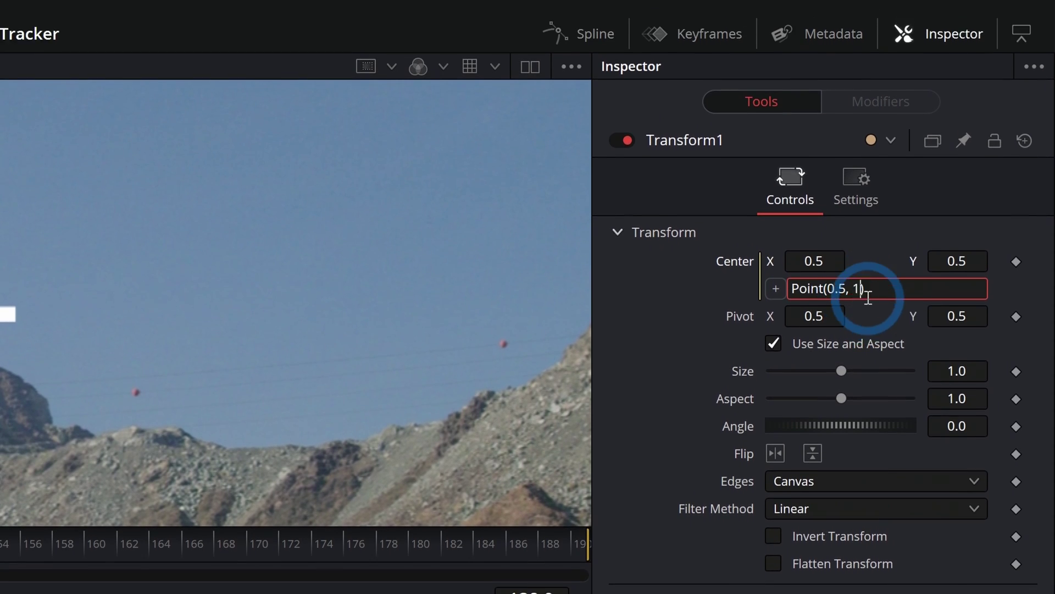
{"action": "left_click", "coordinate": [875, 256]}
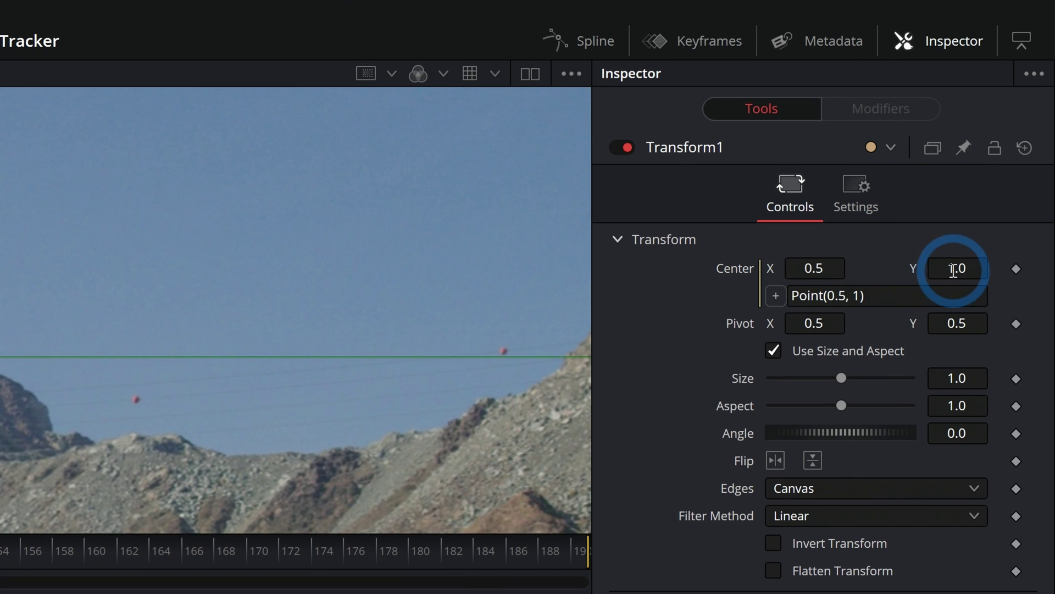
Set Transform1's Center expression to Point(0.5, Tracker1.UnsteadyPosition.Y) so it takes only the tracker's vertical motion.
{"action": "left_click", "coordinate": [857, 295]}
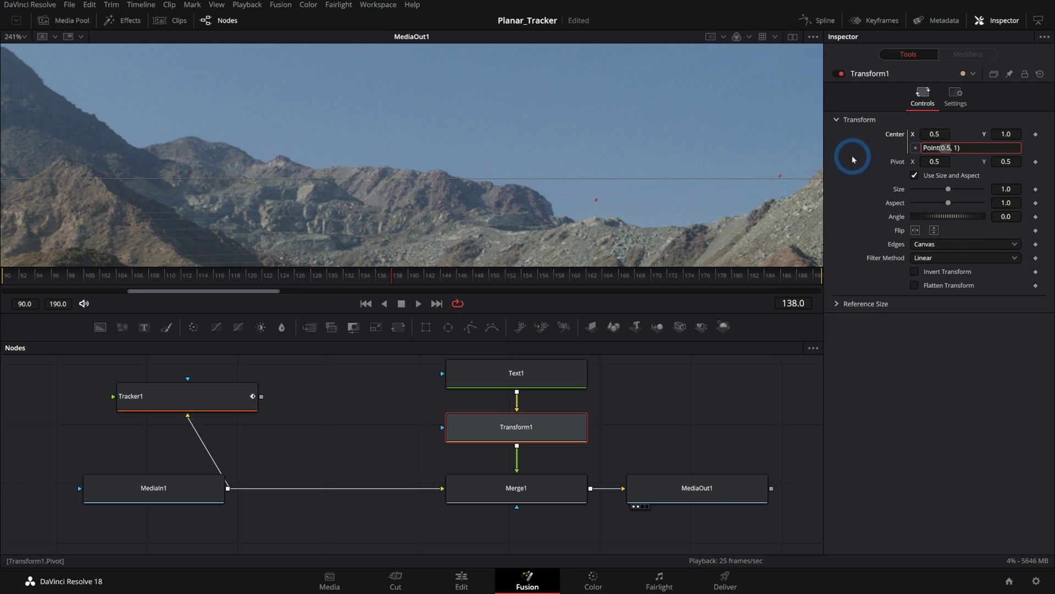
{"action": "left_click", "coordinate": [203, 398]}
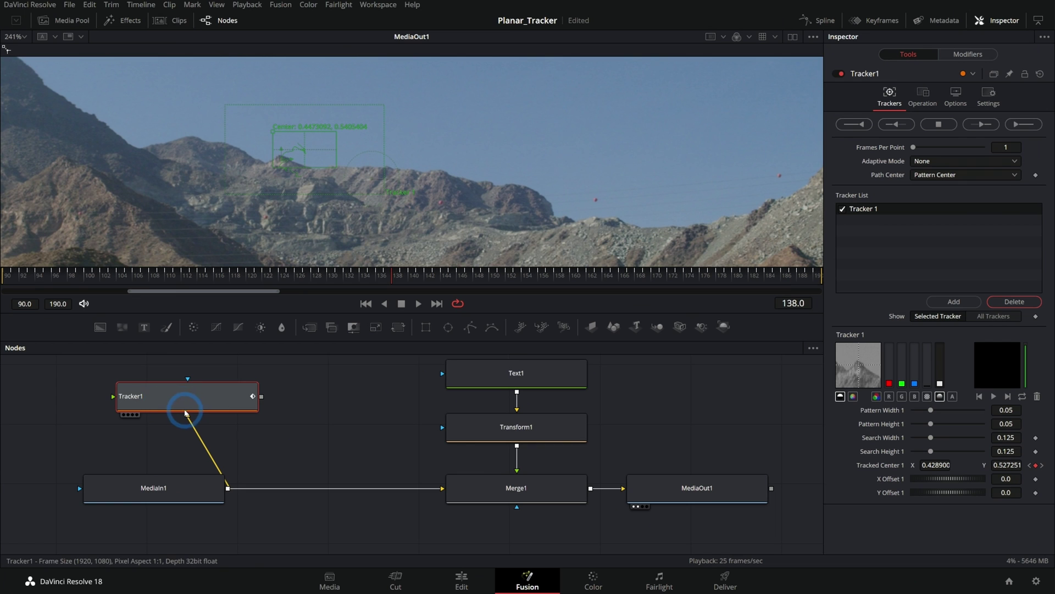
{"action": "left_click", "coordinate": [566, 423]}
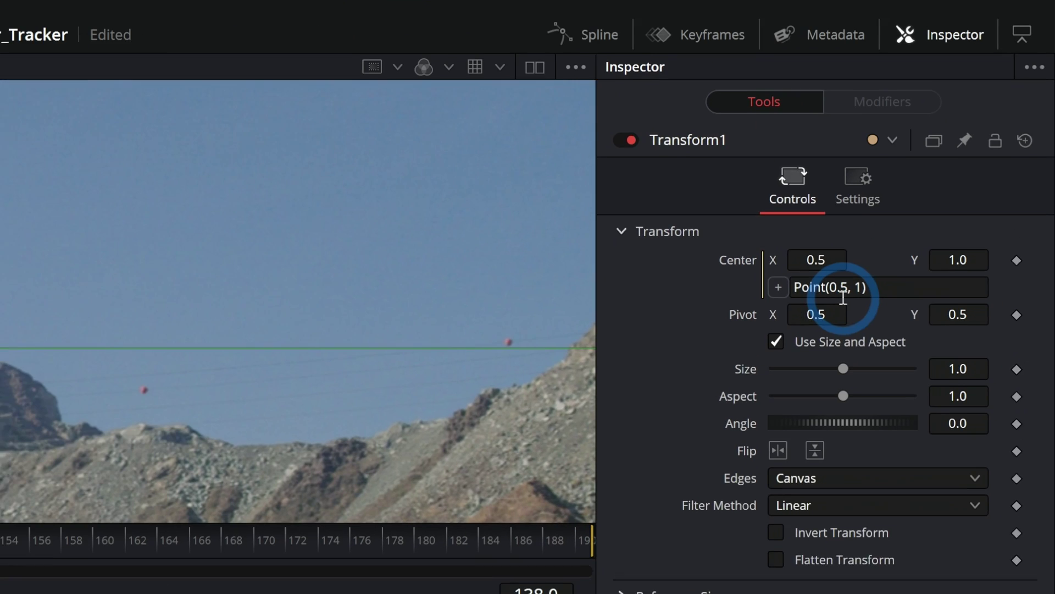
{"action": "left_click", "coordinate": [844, 293]}
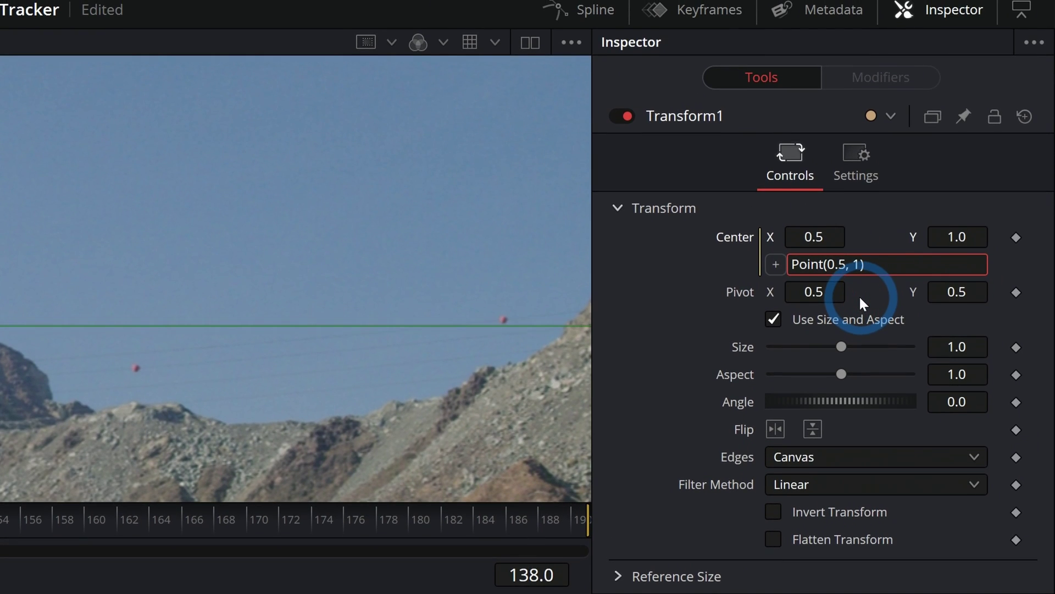
{"action": "double_click", "coordinate": [851, 294]}
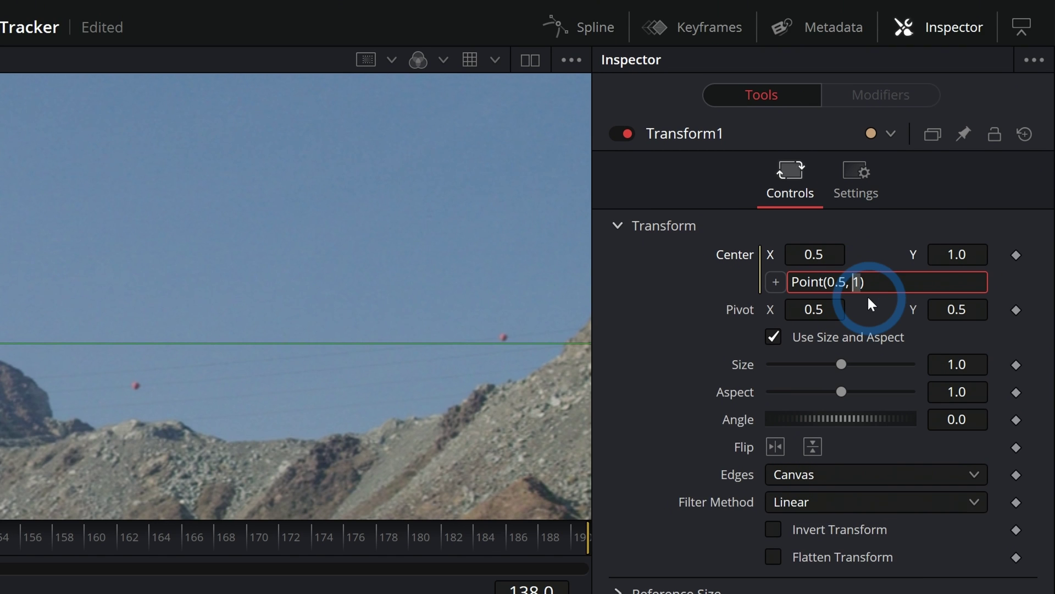
{"action": "type", "text": "Tracker1"}
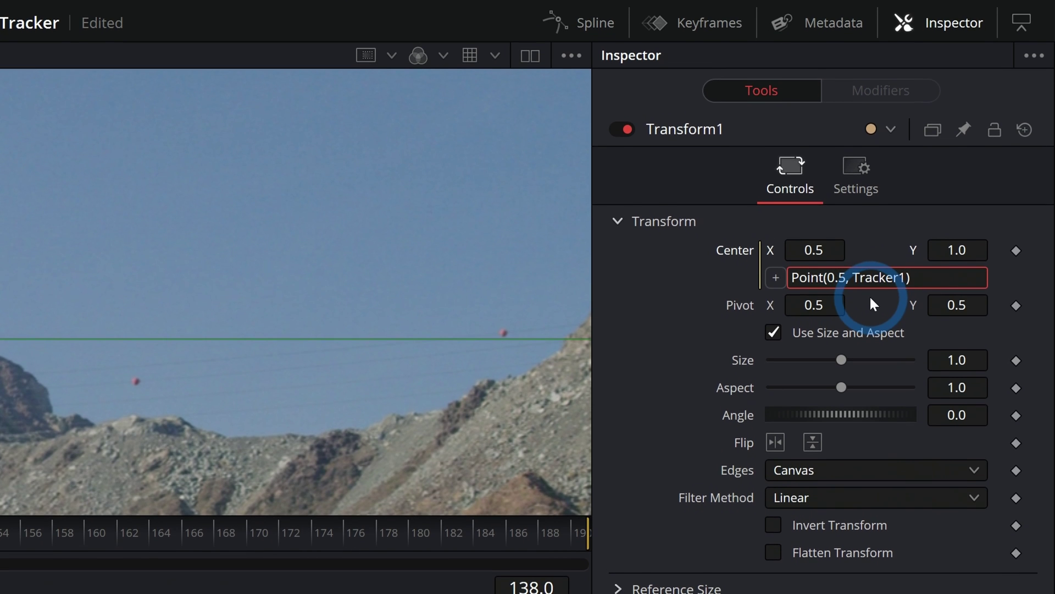
{"action": "type", "text": ".UnsteadyPosition"}
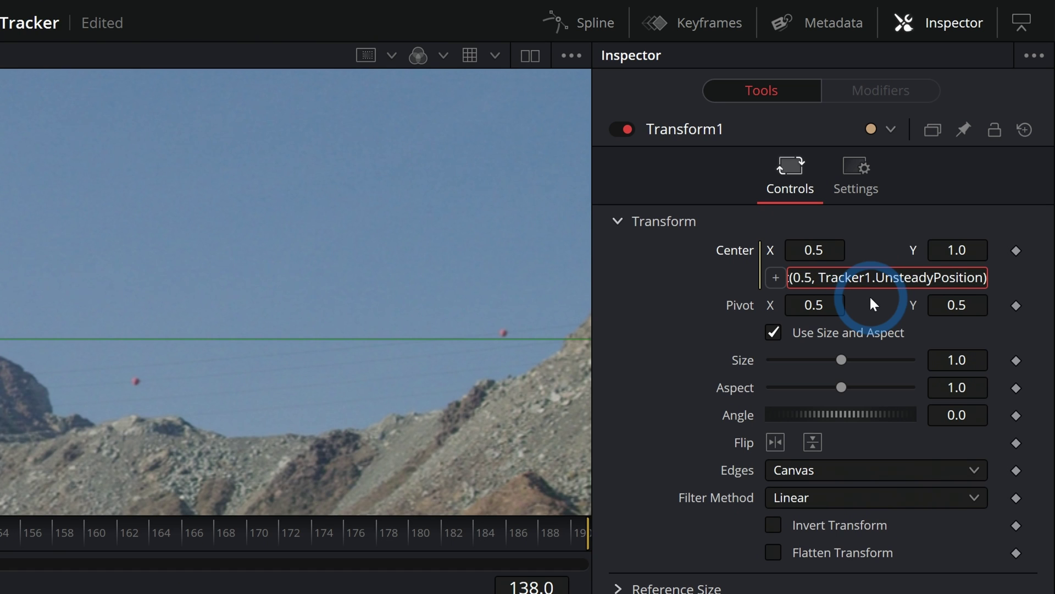
{"action": "type", "text": ".Y"}
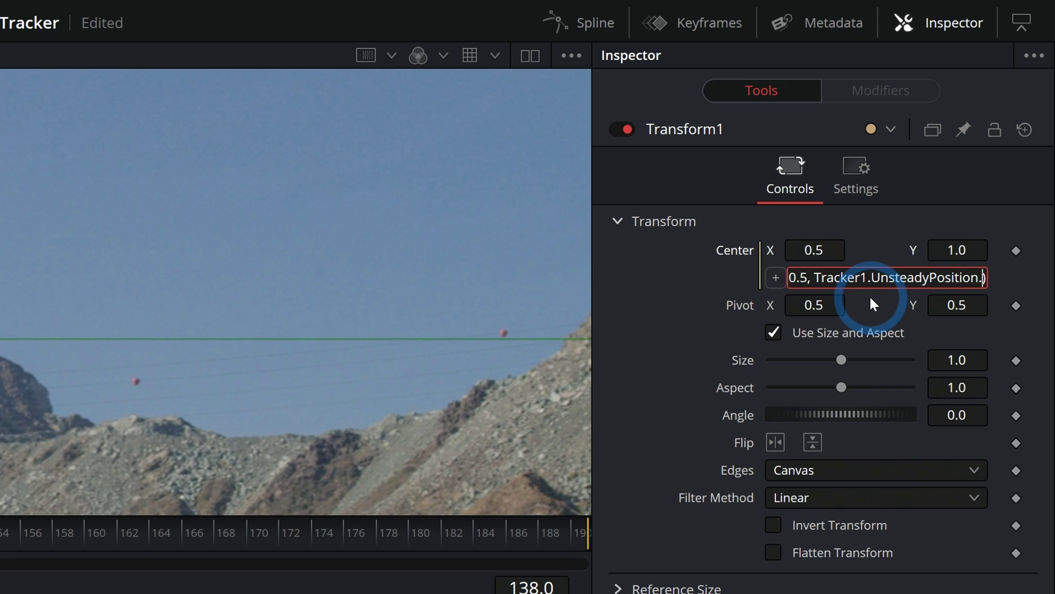
{"action": "left_click", "coordinate": [817, 276]}
{"action": "left_click_drag", "start_coordinate": [819, 294], "coordinate": [973, 295]}
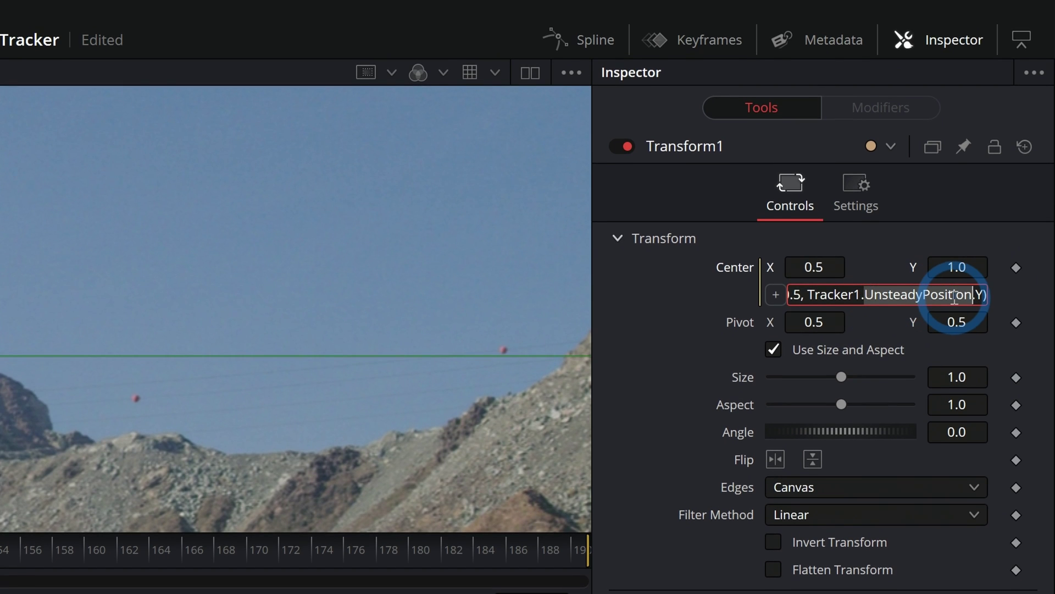
{"action": "left_click_drag", "start_coordinate": [974, 297], "coordinate": [984, 299]}
{"action": "left_click", "coordinate": [983, 298]}
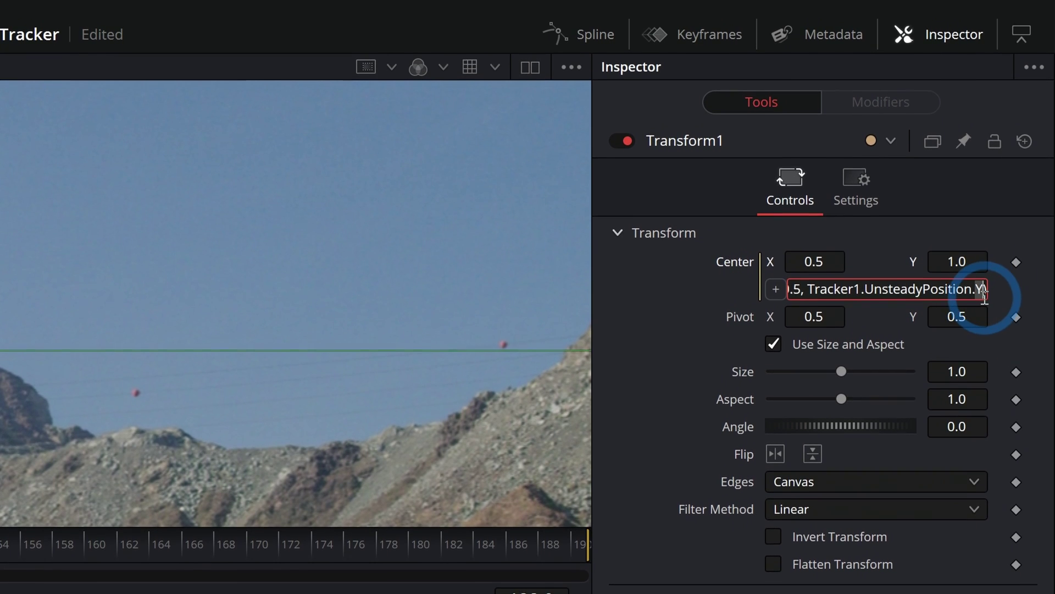
{"action": "left_click", "coordinate": [1007, 291]}
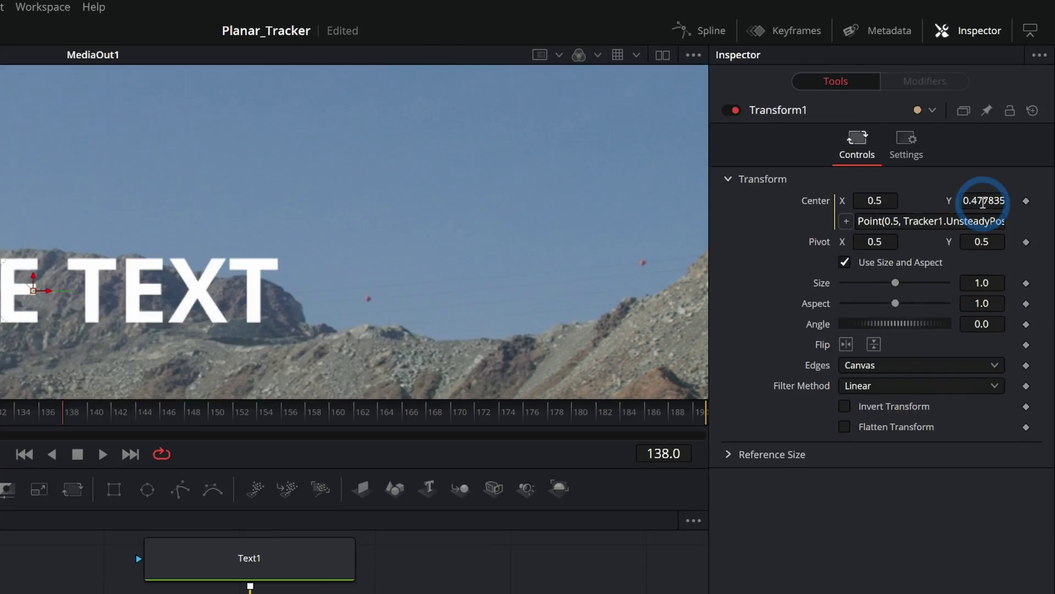
Play the composite from the first frame to check how the text follows the track vertically.
{"action": "left_click", "coordinate": [366, 303]}
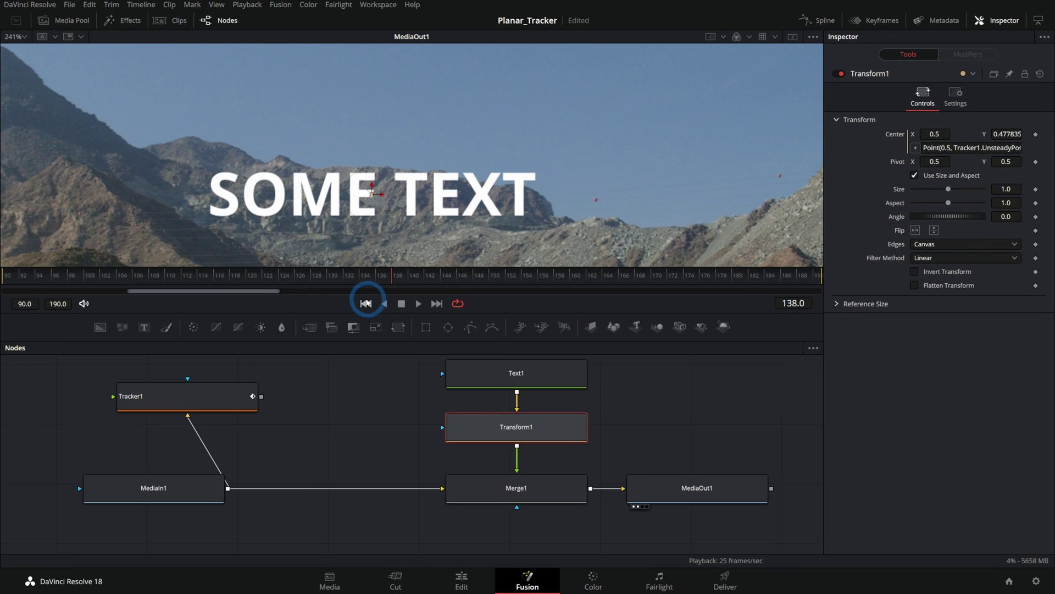
{"action": "left_click", "coordinate": [418, 303]}
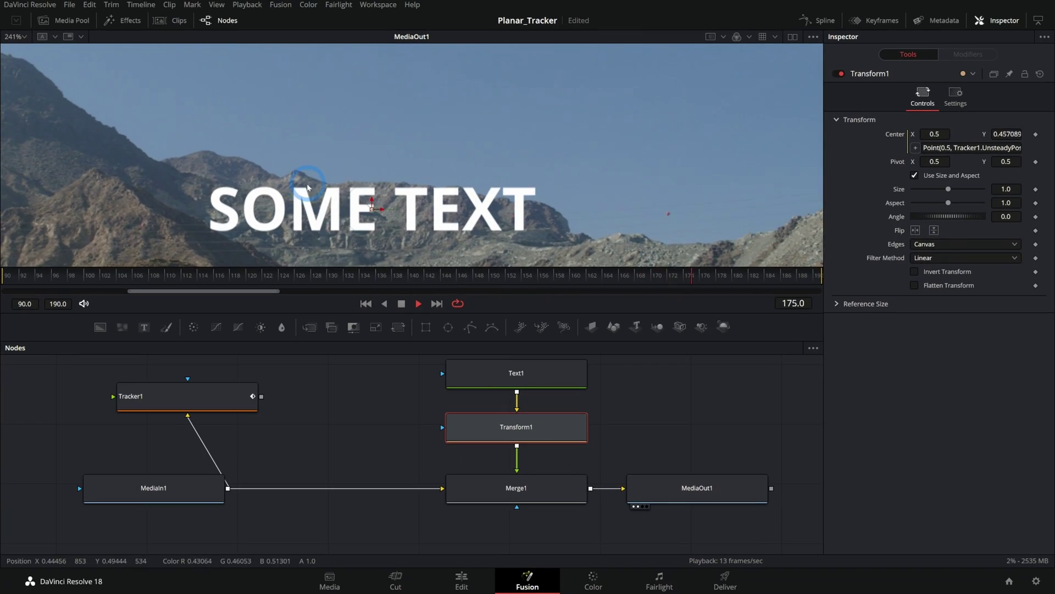
{"action": "left_click", "coordinate": [734, 522]}
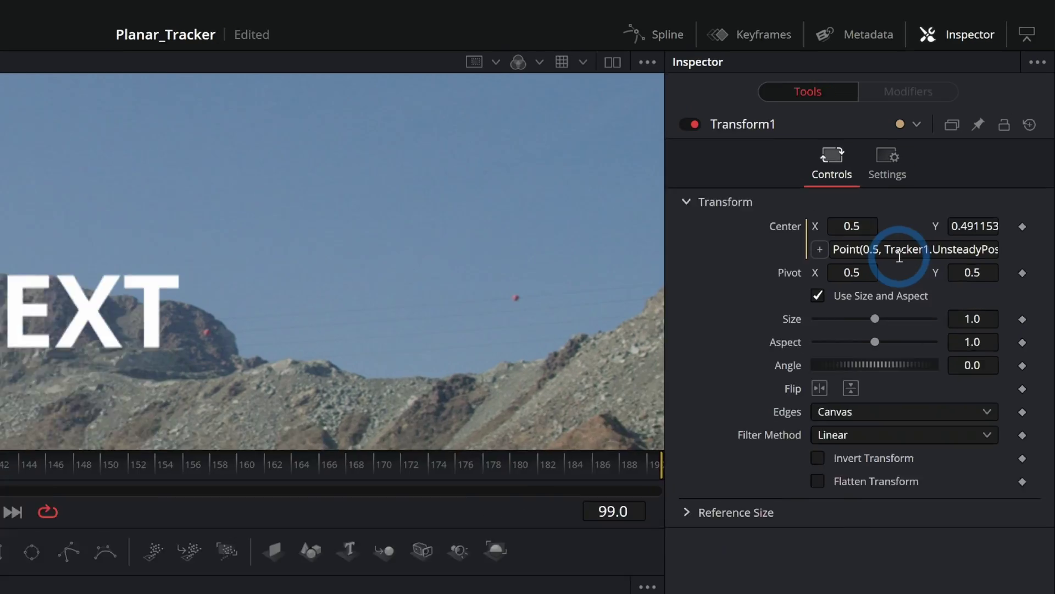
Change Transform1's Center expression to Point(Tracker1.UnsteadyPosition.X, .5) and play back the text's horizontal motion.
{"action": "left_click", "coordinate": [956, 148]}
{"action": "left_click", "coordinate": [839, 297]}
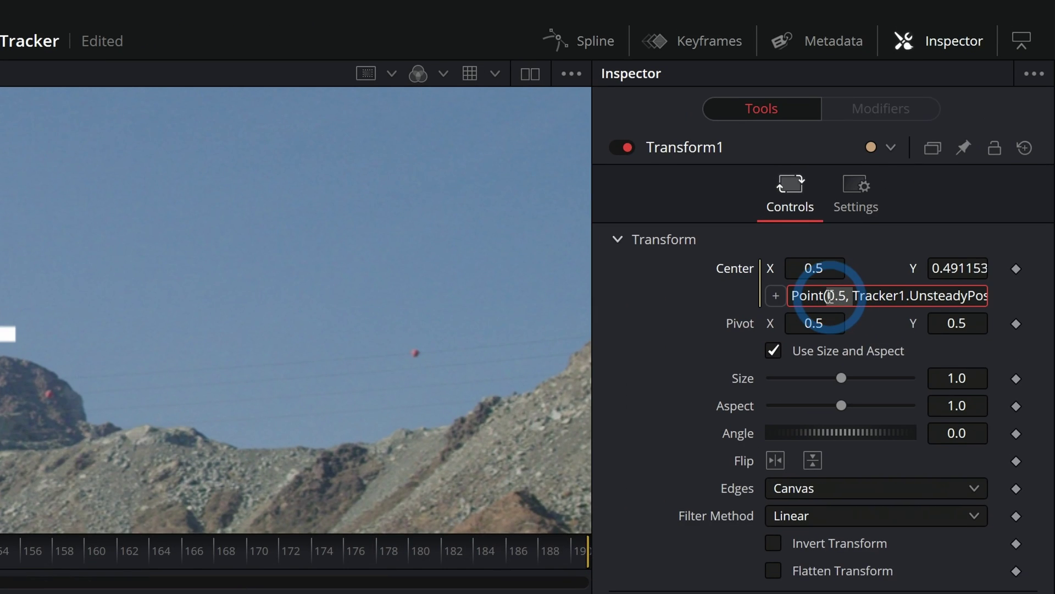
{"action": "key", "text": "BackSpace"}
{"action": "left_click_drag", "start_coordinate": [902, 296], "coordinate": [997, 287]}
{"action": "left_click", "coordinate": [975, 296]}
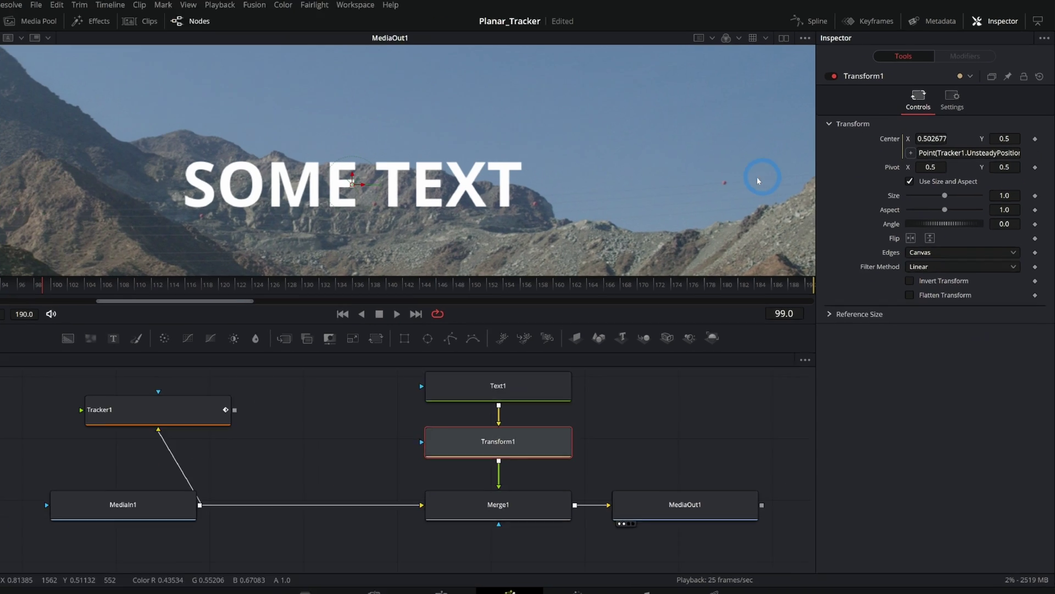
{"action": "left_click", "coordinate": [418, 303]}
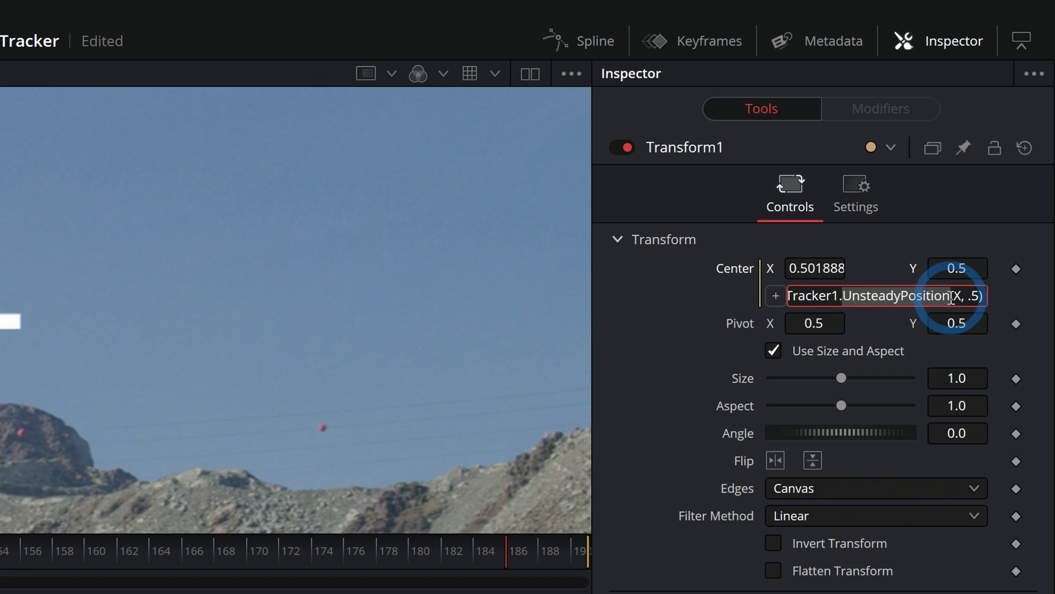
{"action": "left_click", "coordinate": [878, 297]}
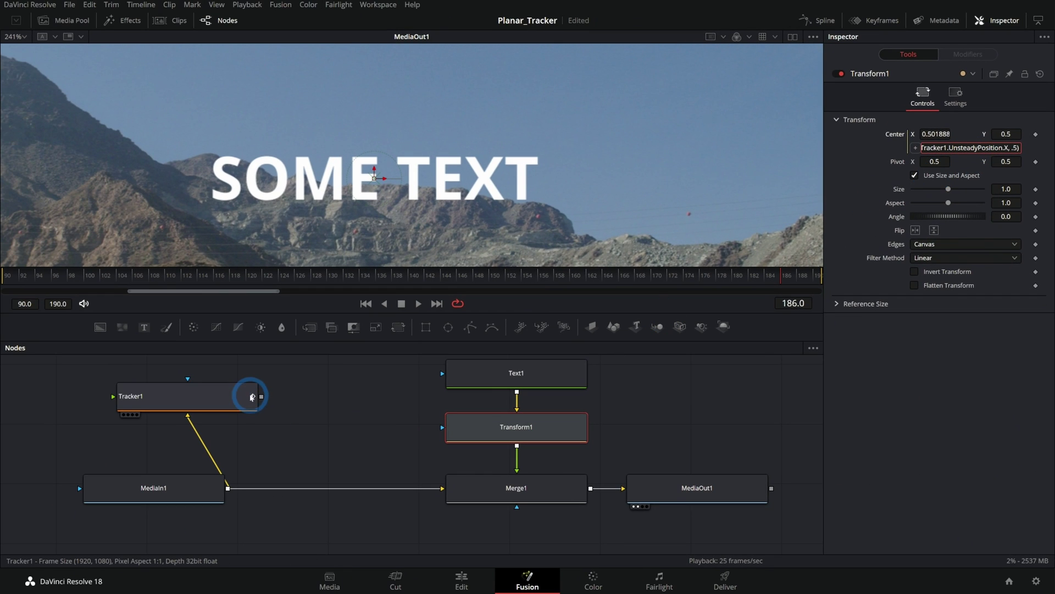
Move the Tracker1 node closer to the text branch and reduce Transform1's Center expression to Tracker1.UnsteadyPosition.
{"action": "left_click_drag", "start_coordinate": [224, 396], "coordinate": [286, 400]}
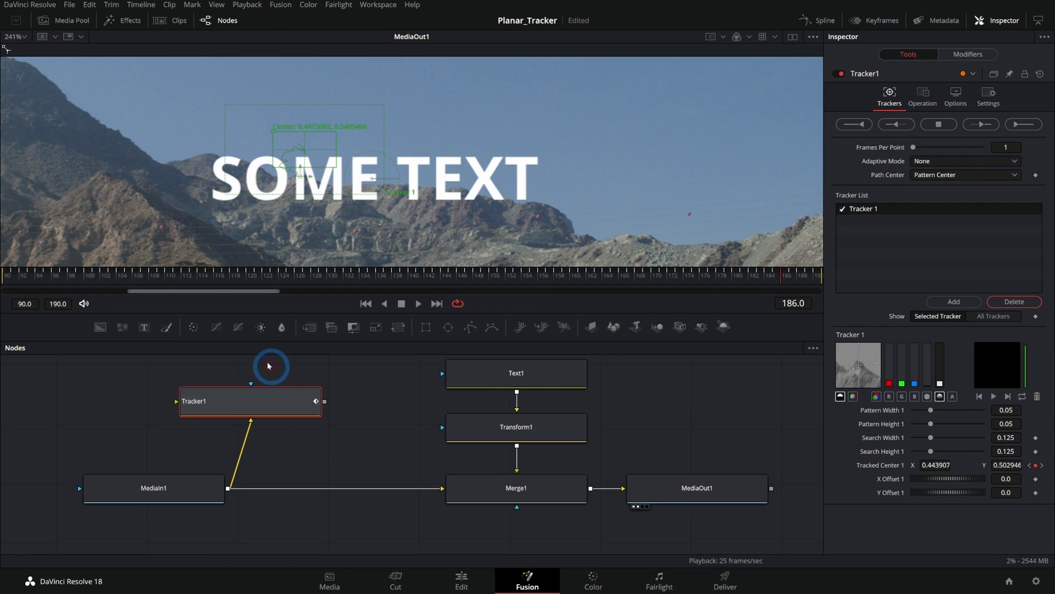
{"action": "left_click", "coordinate": [495, 437]}
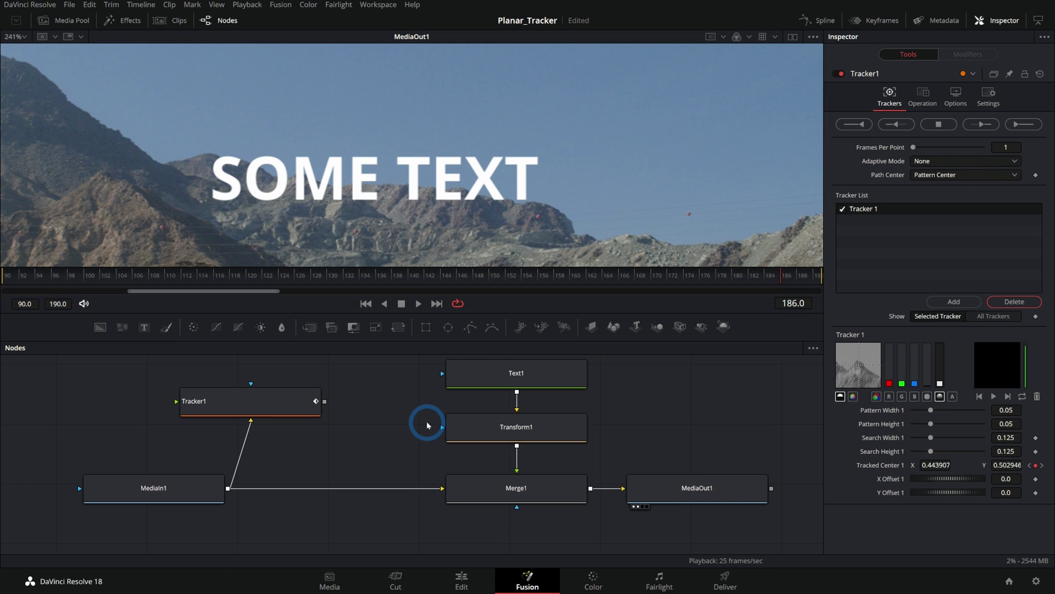
{"action": "left_click", "coordinate": [452, 427]}
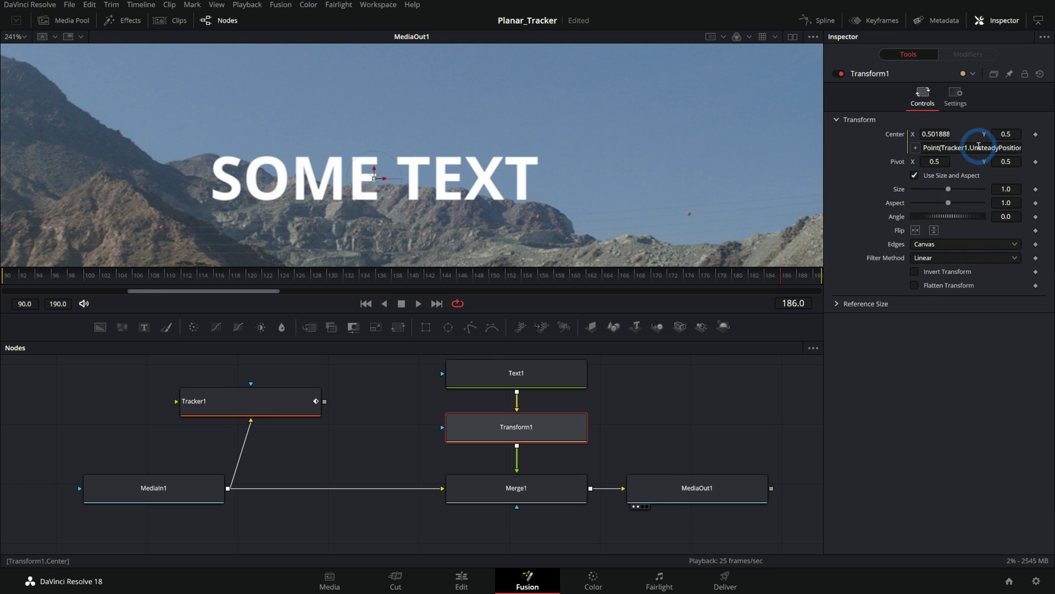
{"action": "left_click_drag", "start_coordinate": [970, 149], "coordinate": [1005, 149]}
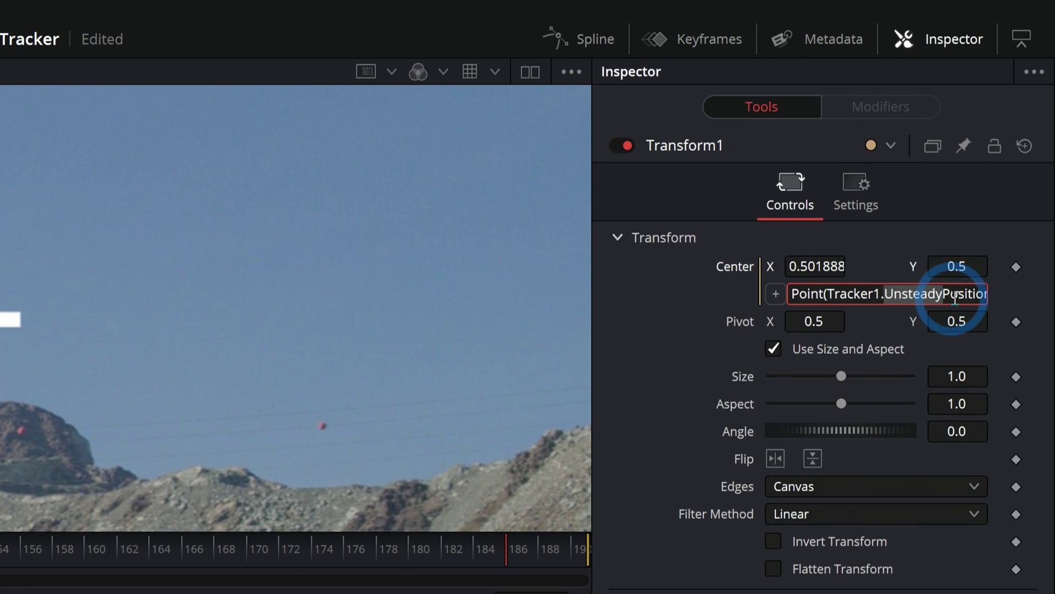
{"action": "left_click_drag", "start_coordinate": [956, 297], "coordinate": [993, 297]}
{"action": "key", "text": "Home"}
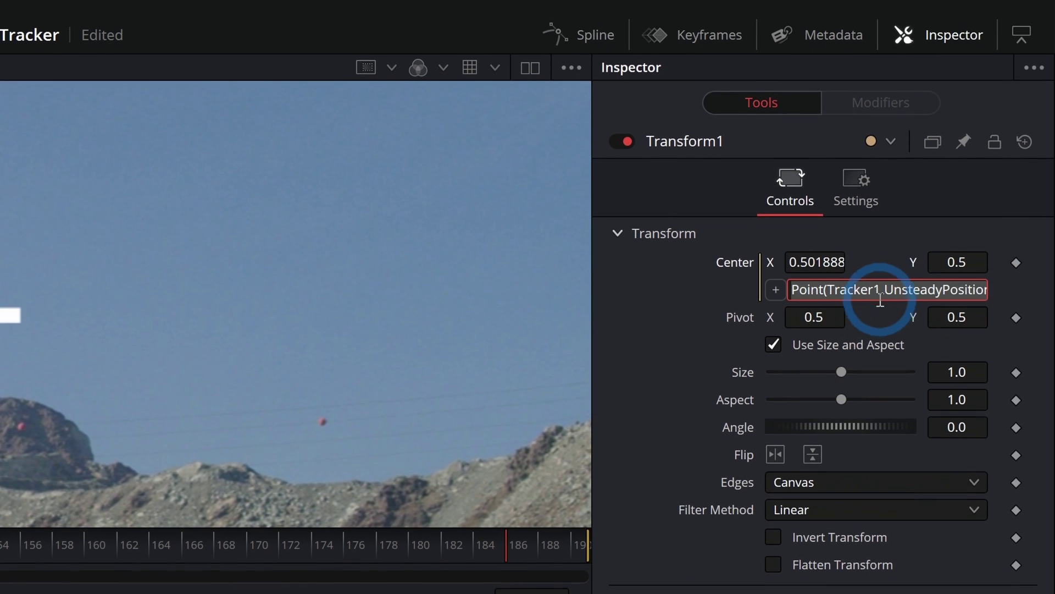
{"action": "key", "text": "Return"}
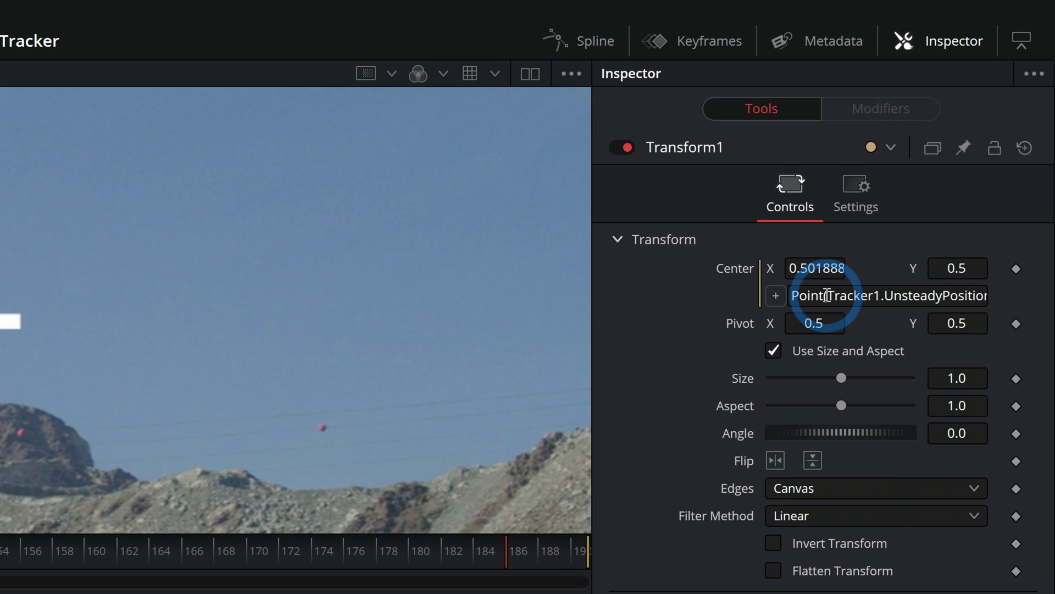
{"action": "left_click_drag", "start_coordinate": [827, 296], "coordinate": [778, 299]}
{"action": "key", "text": "BackSpace"}
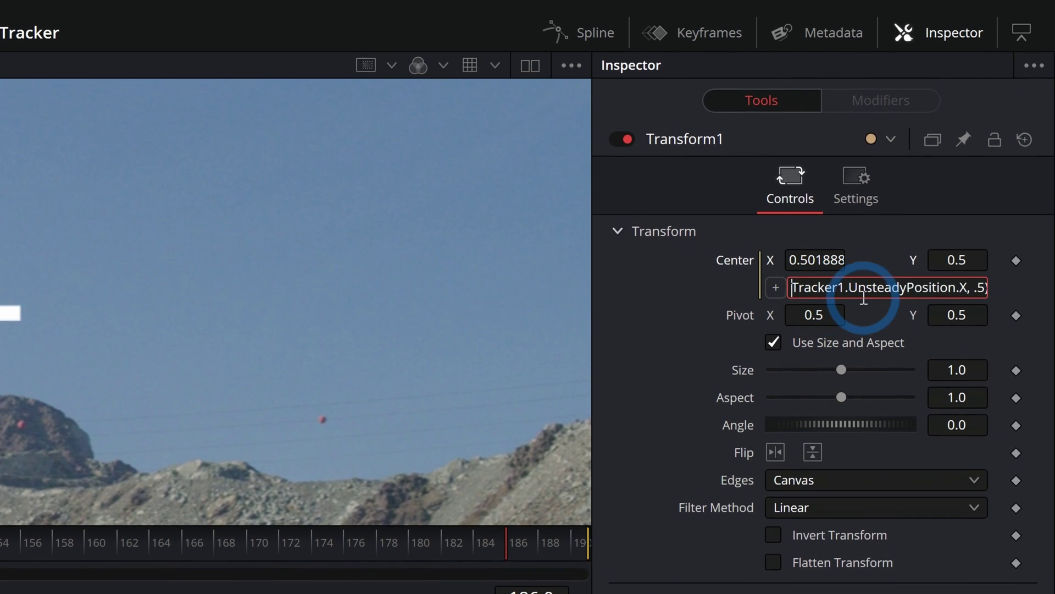
{"action": "left_click_drag", "start_coordinate": [958, 296], "coordinate": [1049, 293]}
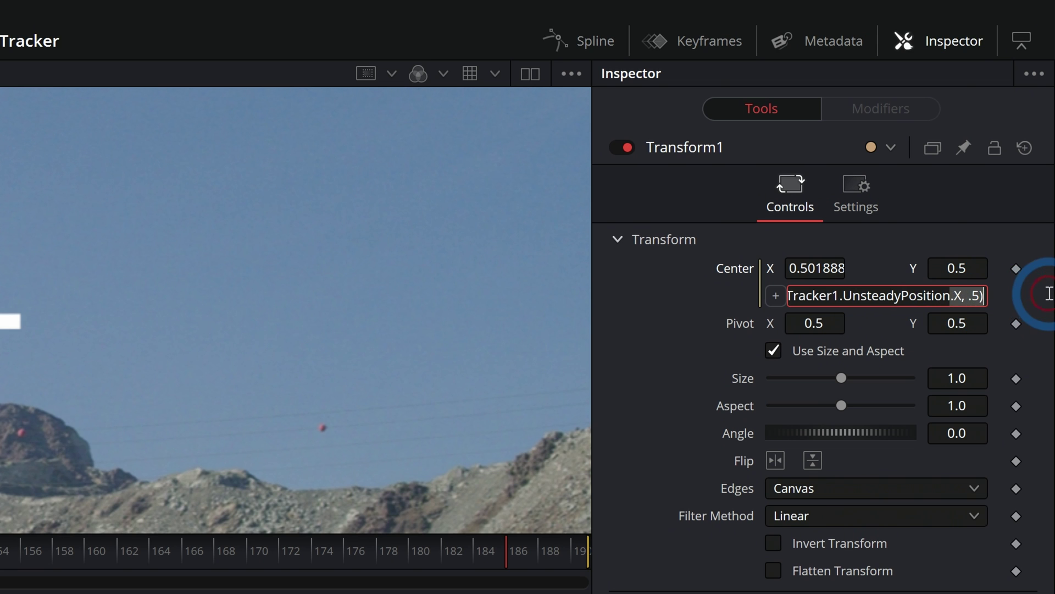
{"action": "left_click", "coordinate": [999, 295]}
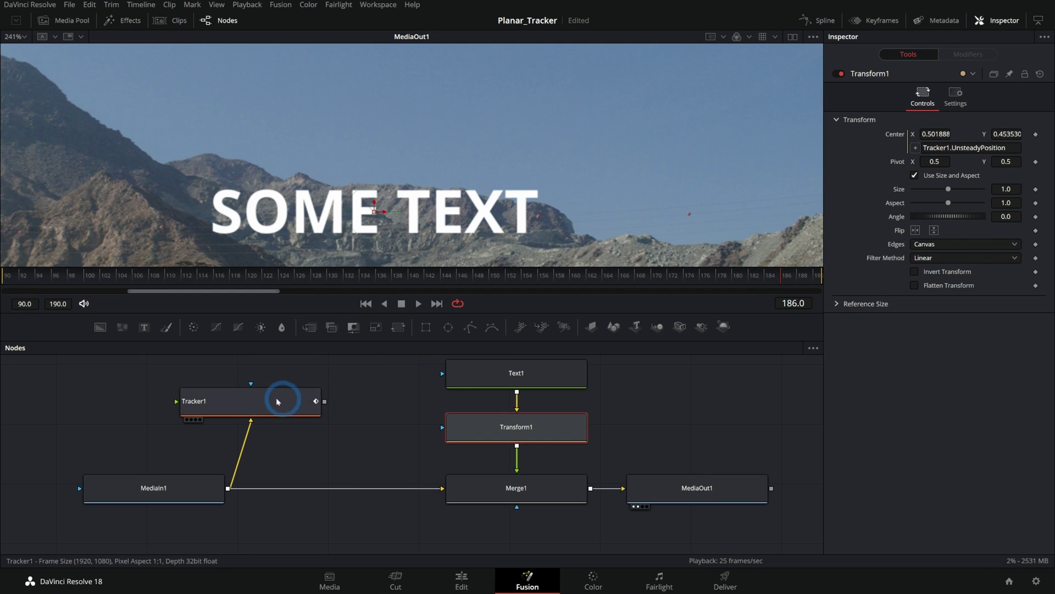
Show Tracker1's tracking path in the viewer and play back the composite to compare the text's motion with it.
{"action": "left_click", "coordinate": [278, 401]}
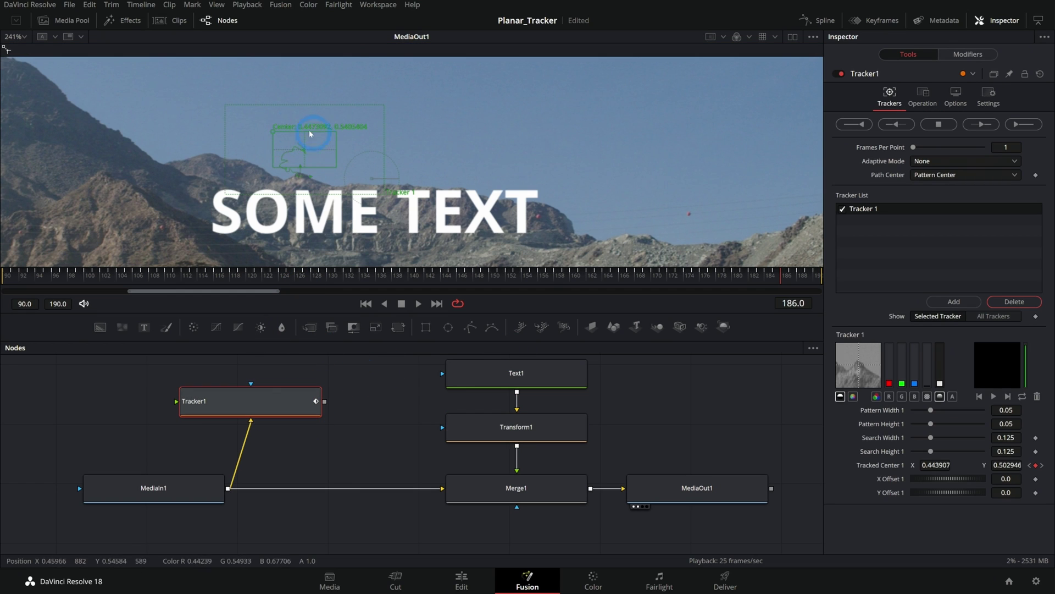
{"action": "left_click", "coordinate": [387, 388]}
{"action": "left_click", "coordinate": [418, 303]}
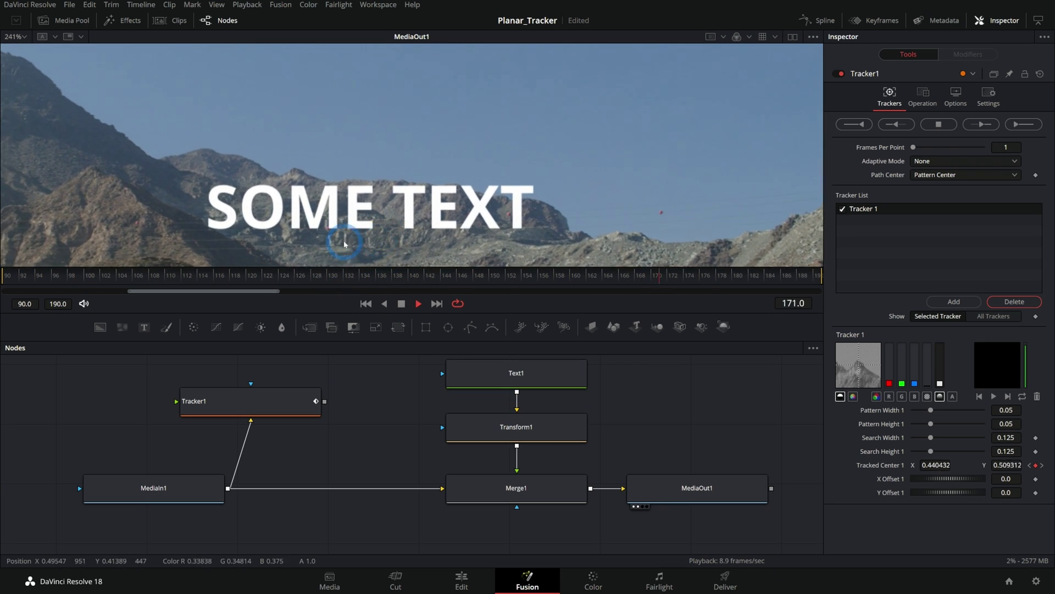
{"action": "left_click", "coordinate": [401, 303]}
Delete Text1, Transform1 and Merge1, and insert a new Transform node between MediaIn1 and MediaOut1.
{"action": "left_click", "coordinate": [580, 429]}
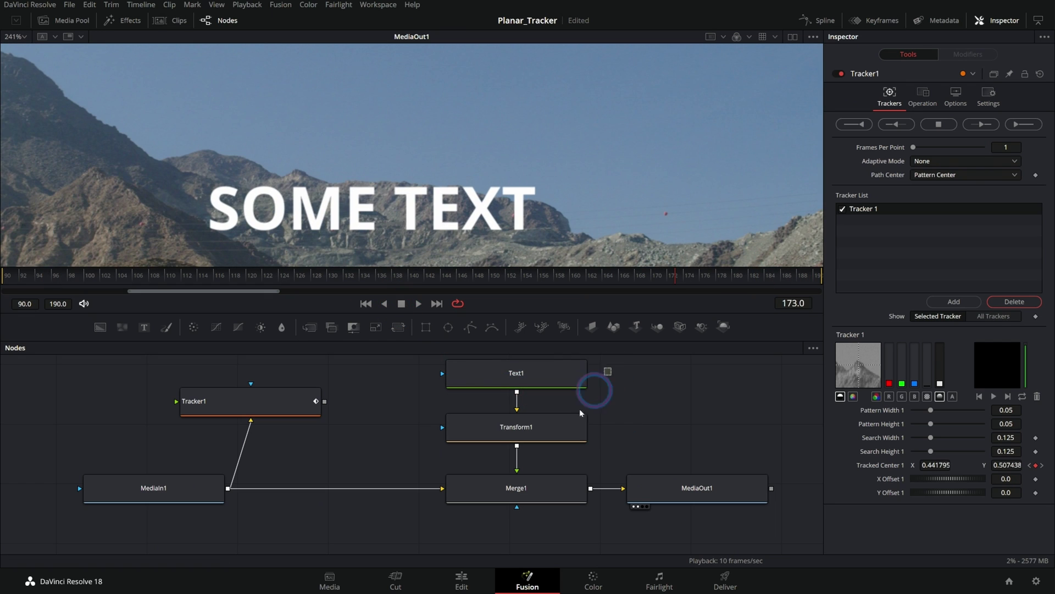
{"action": "left_click_drag", "start_coordinate": [616, 357], "coordinate": [445, 532]}
{"action": "key", "text": "Delete"}
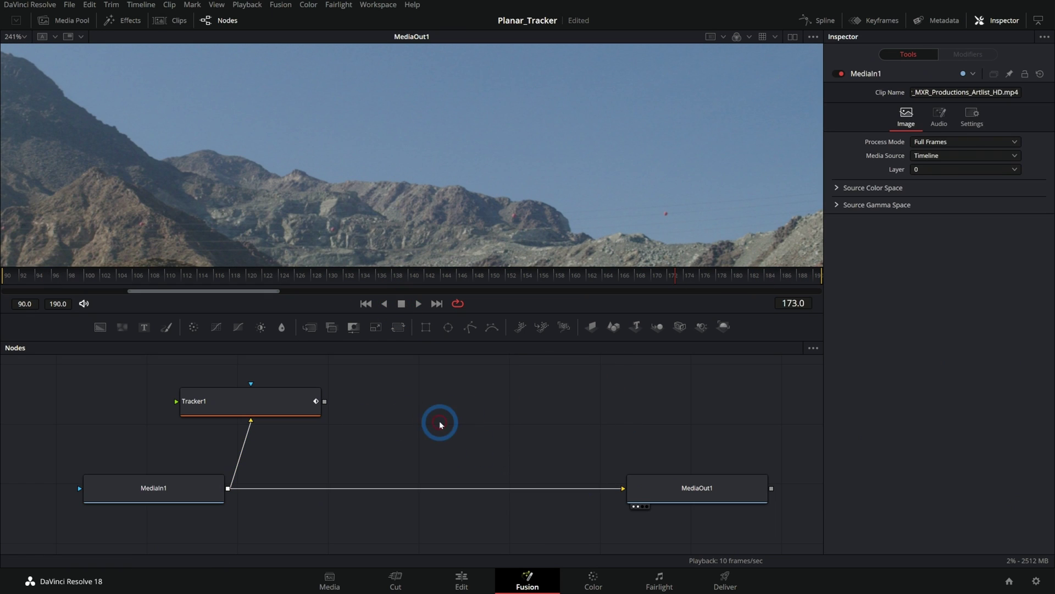
{"action": "left_click_drag", "start_coordinate": [394, 376], "coordinate": [495, 492]}
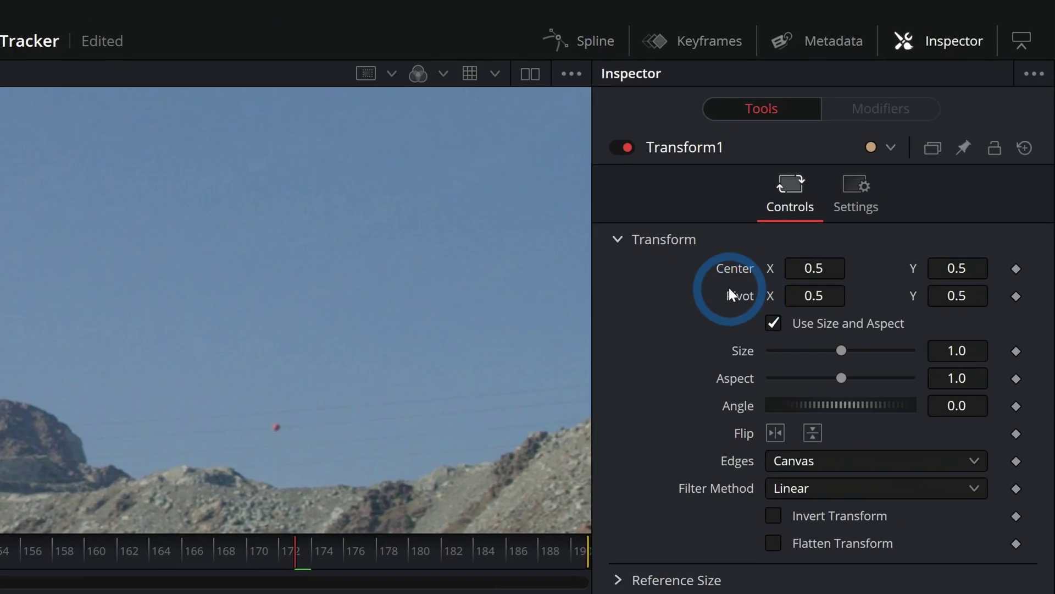
Add an expression to the new Transform node's Center and set it to Tracker1.SteadyPosition.
{"action": "right_click", "coordinate": [738, 275]}
{"action": "left_click", "coordinate": [794, 532]}
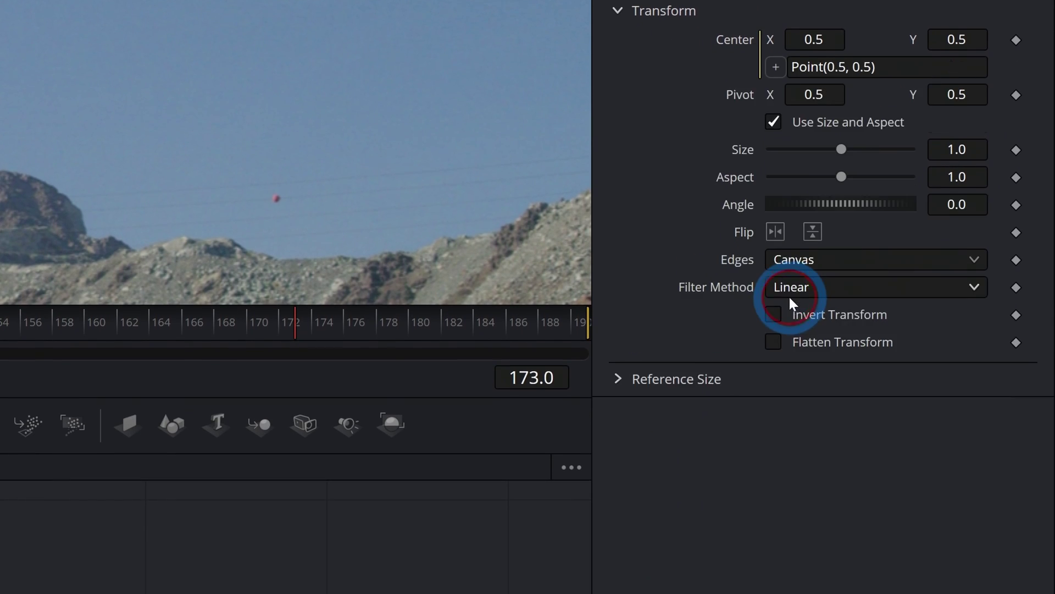
{"action": "left_click", "coordinate": [824, 218]}
{"action": "type", "text": "Tracker1"}
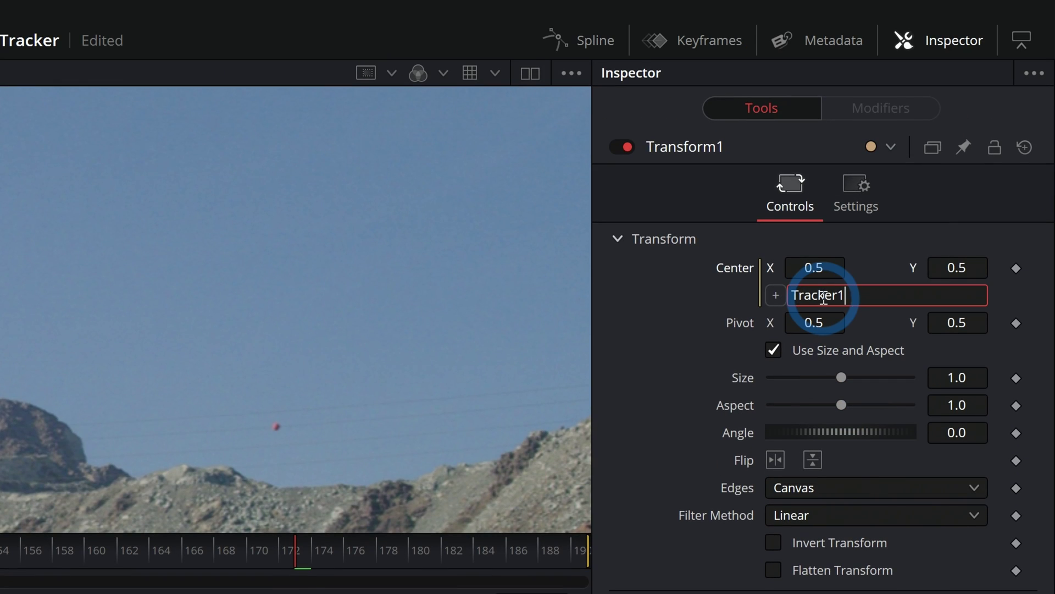
{"action": "type", "text": ".SteadyPosition"}
{"action": "key", "text": "Tab"}
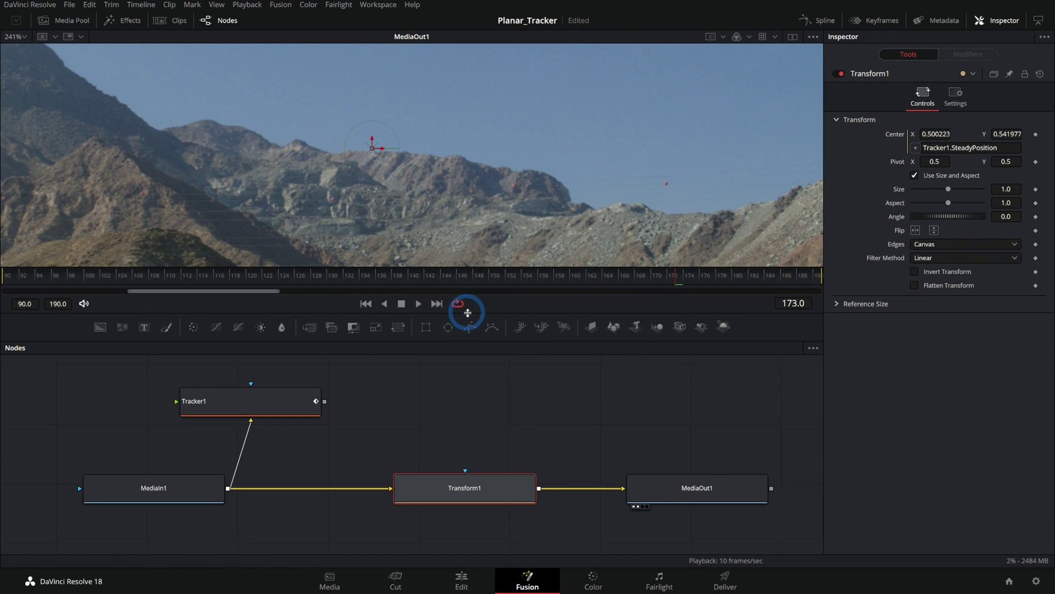
Enlarge the viewer and play and scrub through the composite to check the stabilized mountain footage.
{"action": "left_click_drag", "start_coordinate": [467, 313], "coordinate": [381, 372]}
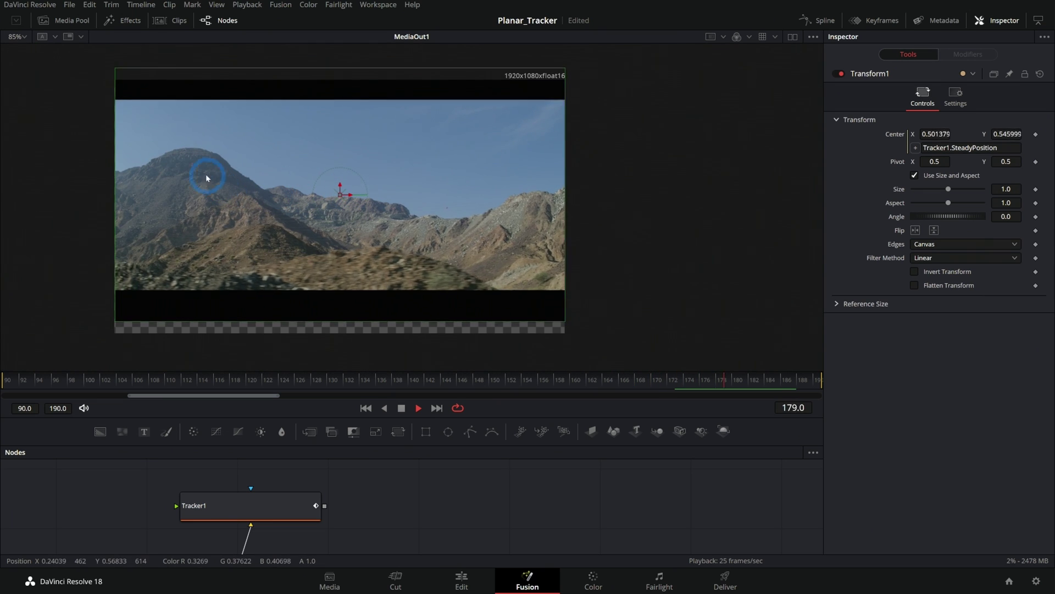
{"action": "left_click", "coordinate": [379, 384]}
{"action": "left_click_drag", "start_coordinate": [378, 385], "coordinate": [116, 383]}
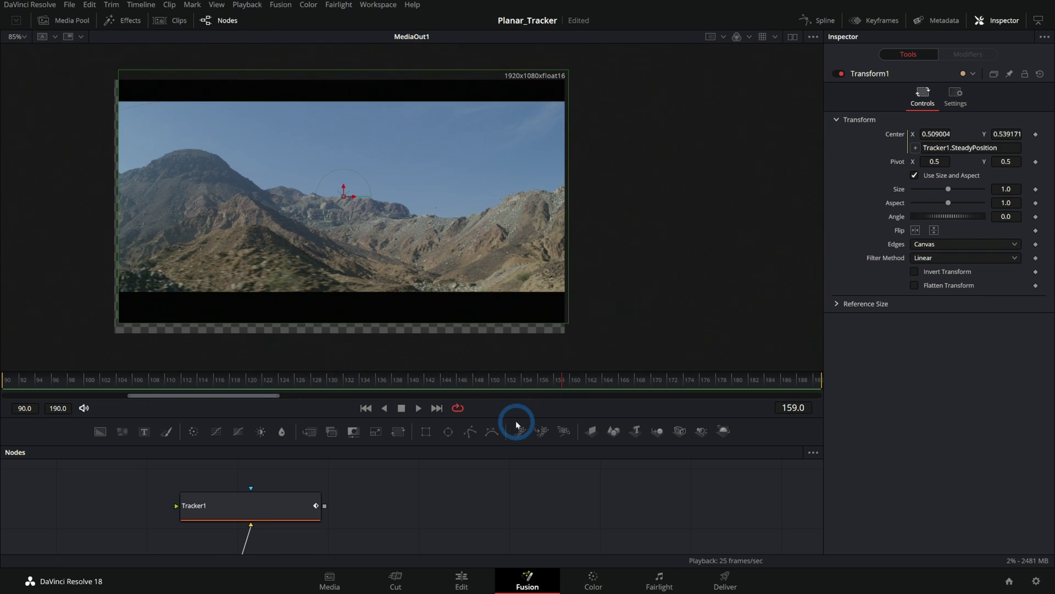
Change Transform1's Center expression to Point(Tracker1.SteadyPosition.X, 0.5) so only the horizontal motion is stabilized.
{"action": "left_click_drag", "start_coordinate": [518, 422], "coordinate": [518, 317]}
{"action": "left_click", "coordinate": [459, 494]}
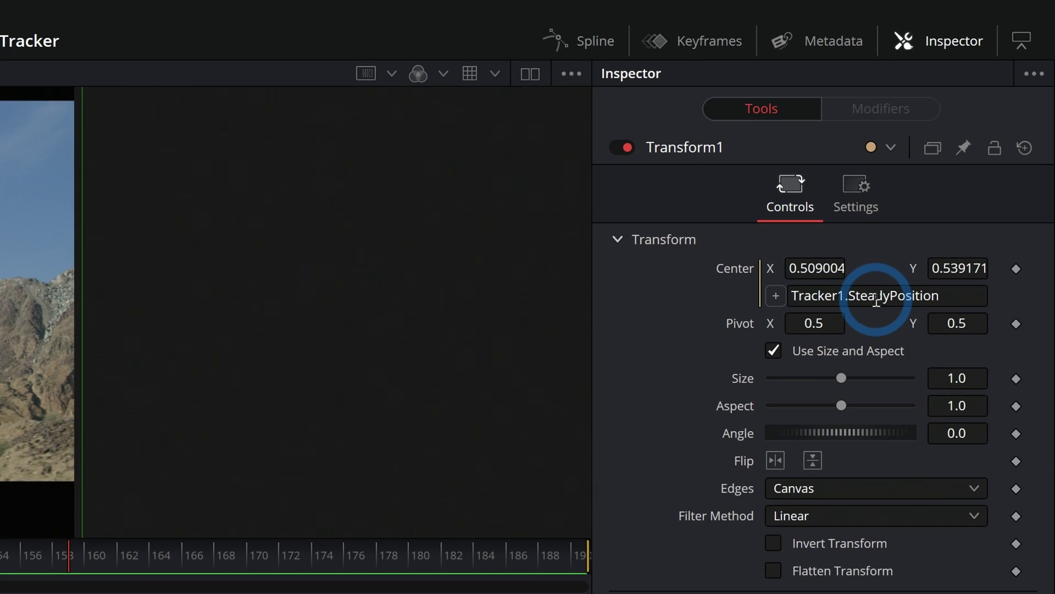
{"action": "left_click", "coordinate": [965, 150]}
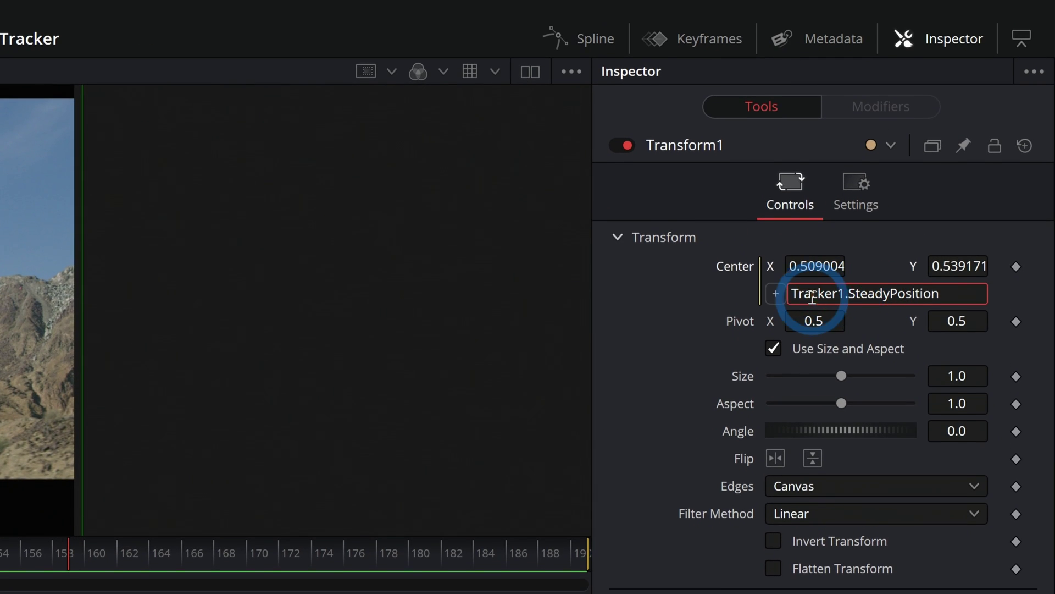
{"action": "left_click", "coordinate": [923, 149]}
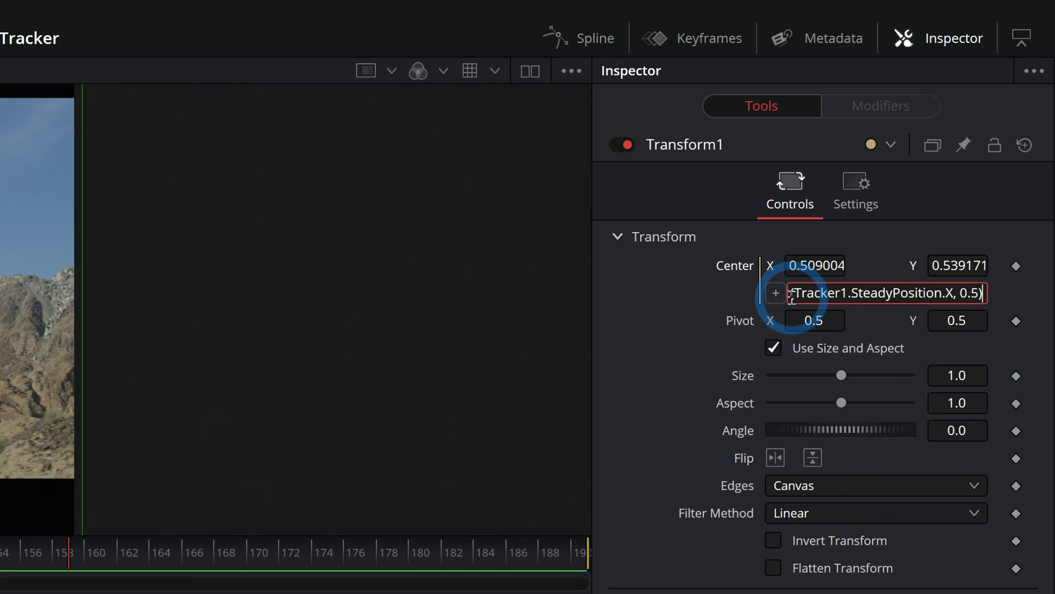
{"action": "key", "text": "Return"}
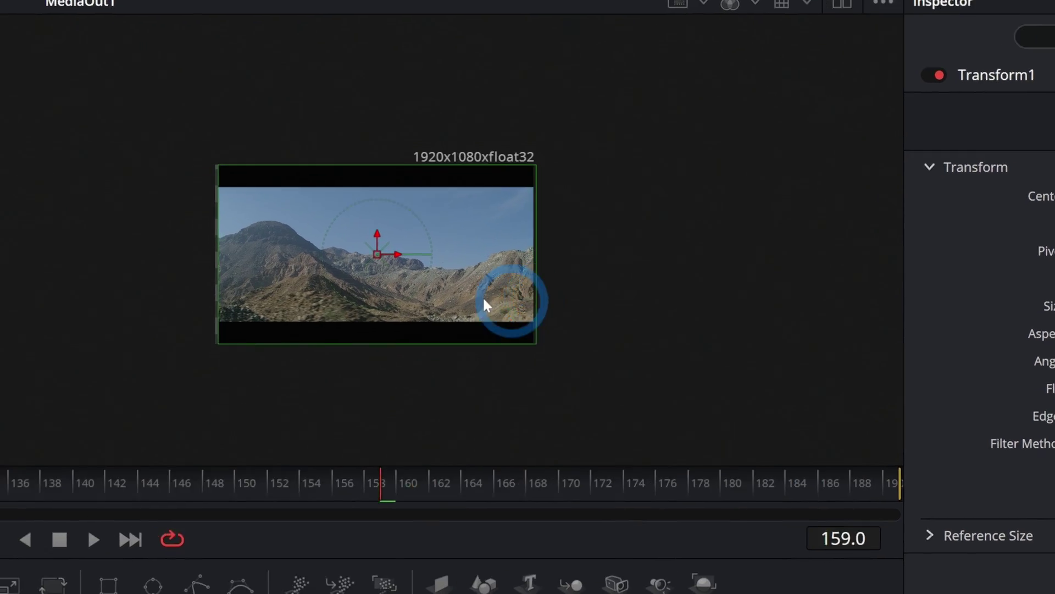
Play back a close-up of the mountain ridge to check the horizontal-only stabilization.
{"action": "scroll", "coordinate": [307, 284], "scroll_direction": "up", "scroll_amount": 3}
{"action": "left_click_drag", "start_coordinate": [496, 255], "coordinate": [498, 275]}
{"action": "key", "text": "space"}
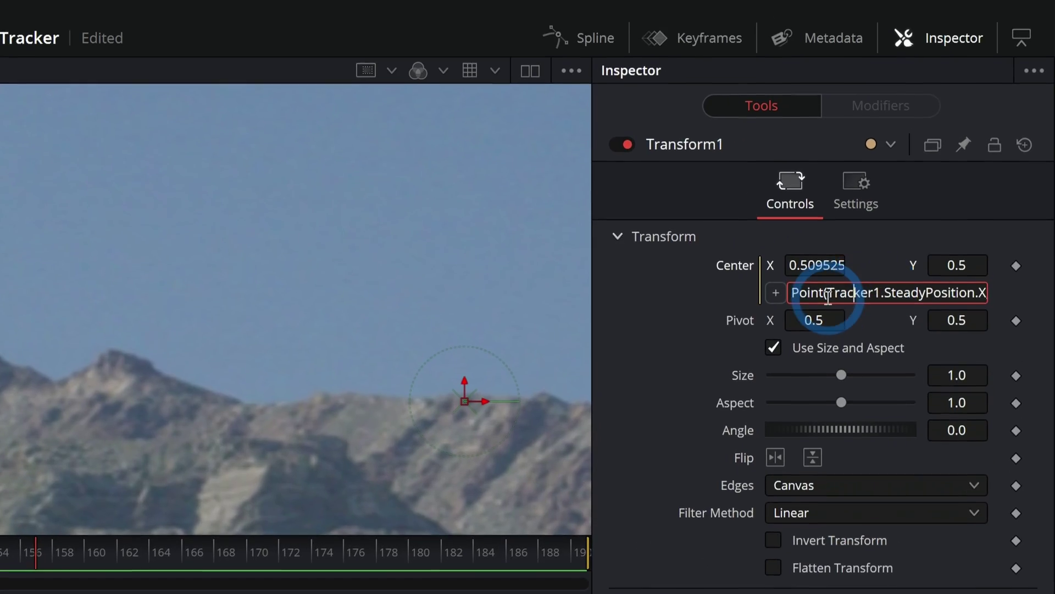
Examine the Point expression in Transform1's Center from its X component through the fixed 0.5 Y value.
{"action": "left_click_drag", "start_coordinate": [941, 148], "coordinate": [985, 147]}
{"action": "left_click_drag", "start_coordinate": [982, 295], "coordinate": [972, 295]}
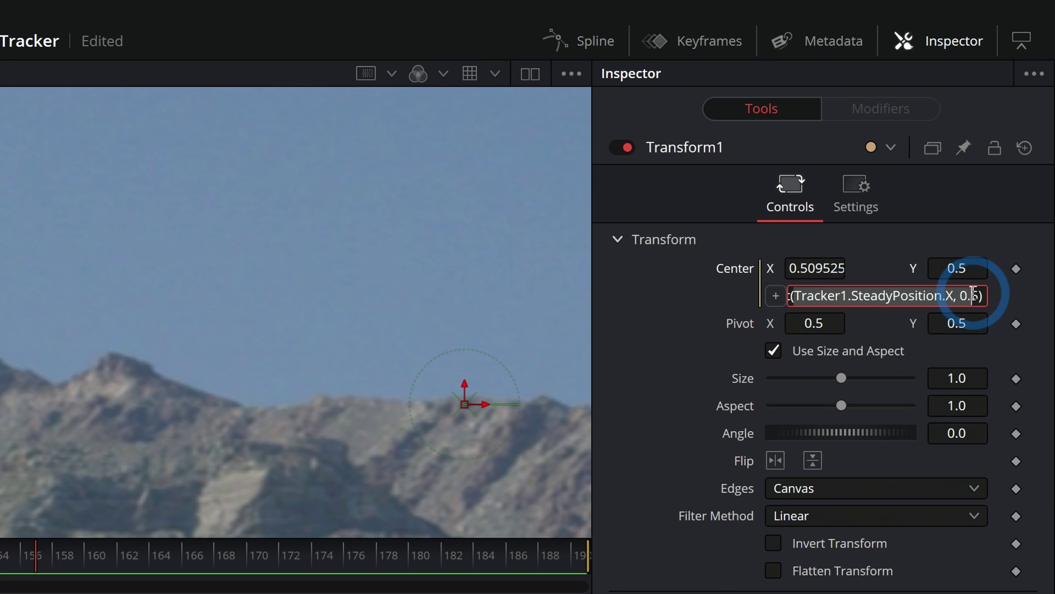
{"action": "left_click", "coordinate": [983, 295]}
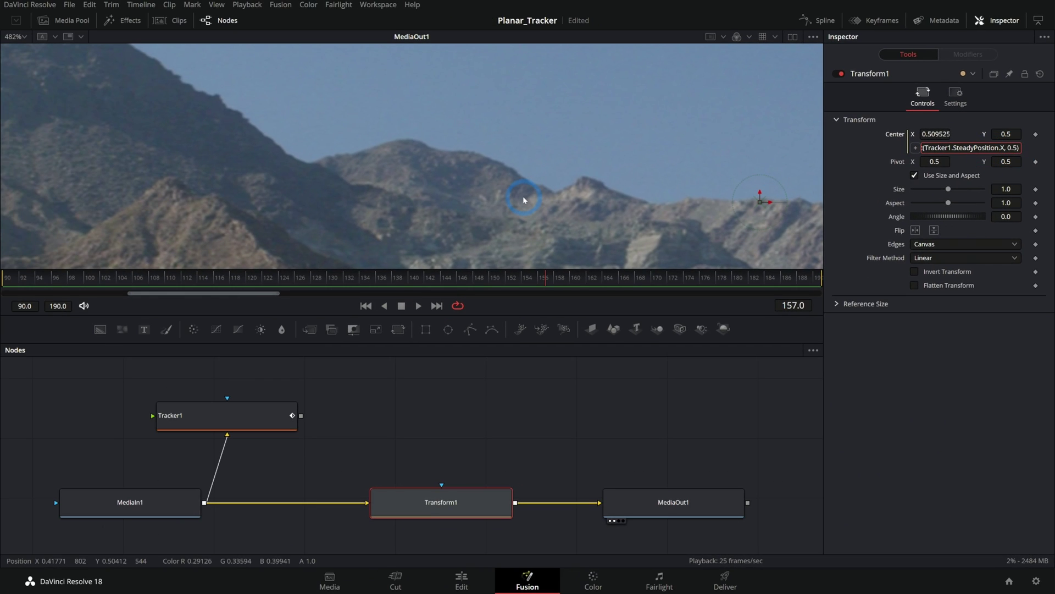